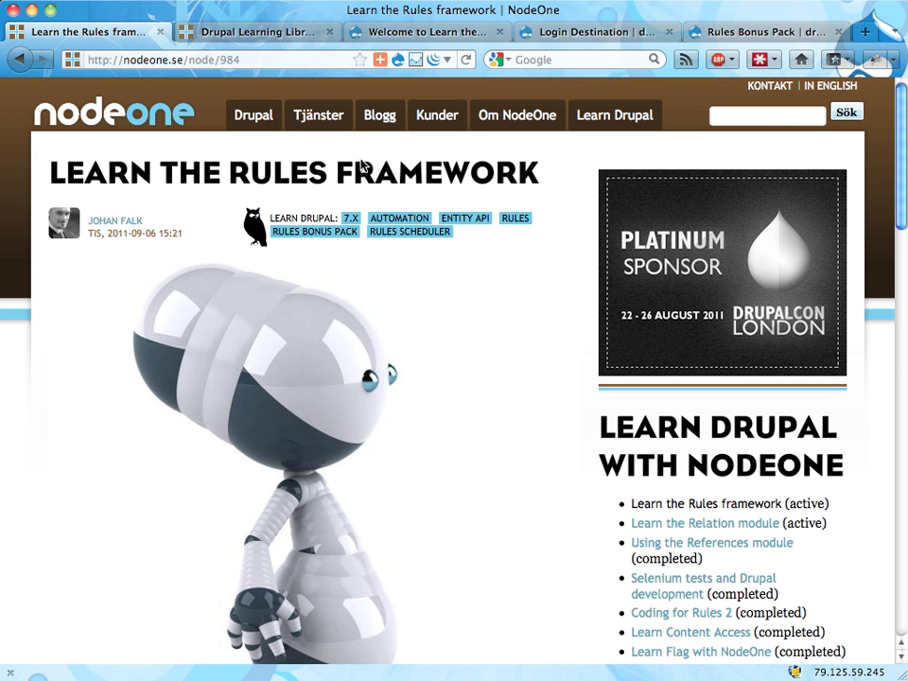
# Look through the learning series listed in the NodeOne Drupal Learning Library, including Learn the Rules framework
pyautogui.click(266, 31)
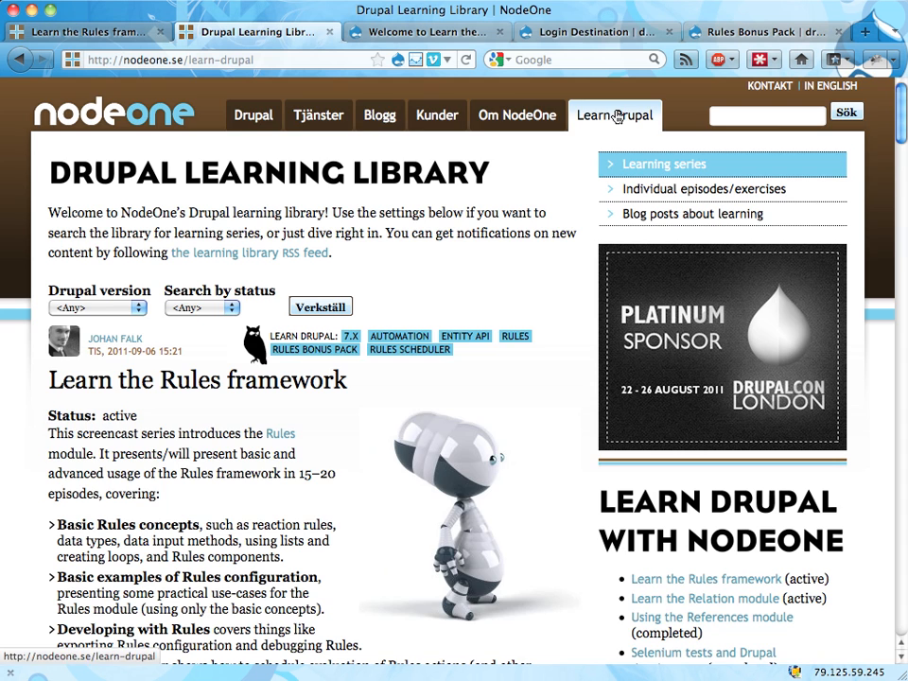
pyautogui.scroll(-3, 184, 443)
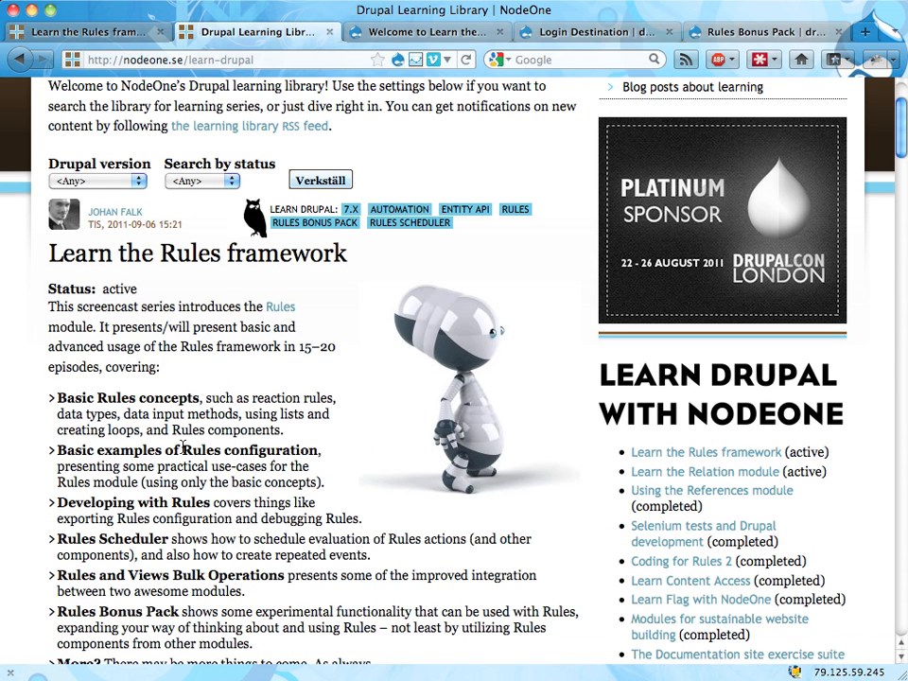
pyautogui.scroll(-1, 185, 447)
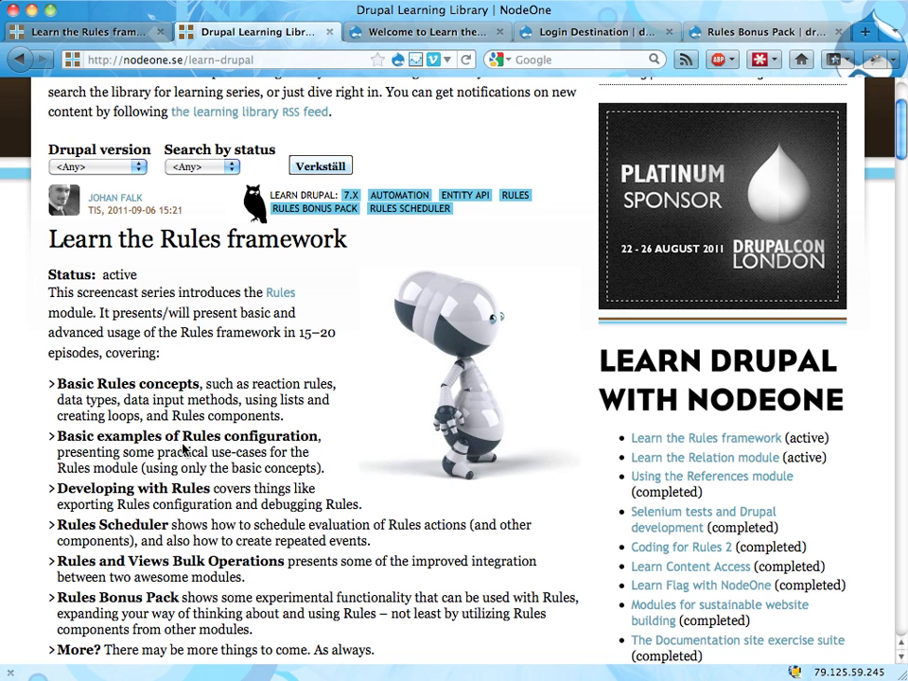
pyautogui.scroll(-15, 389, 434)
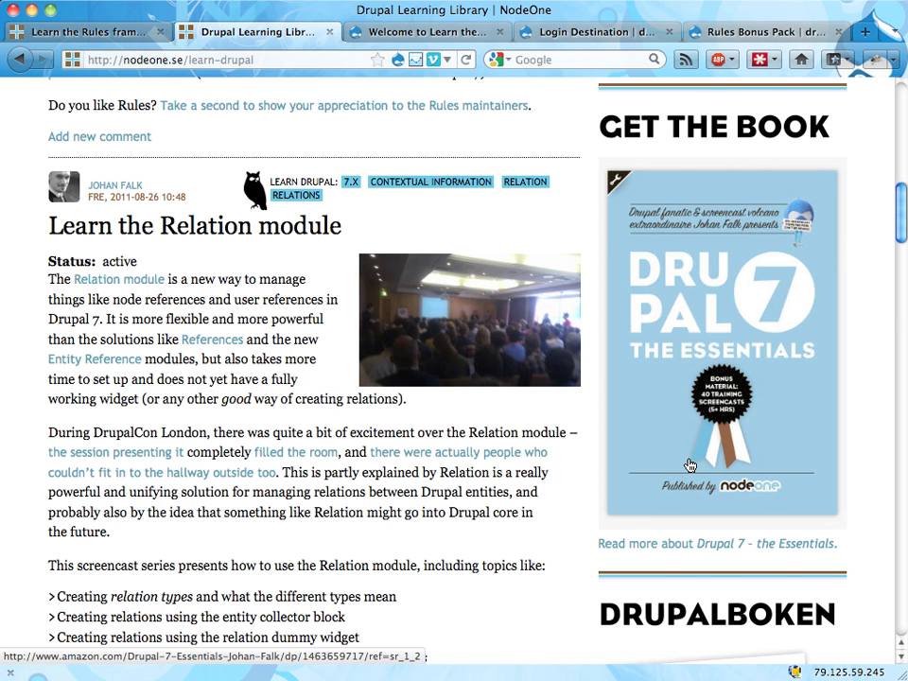
pyautogui.scroll(15, 689, 466)
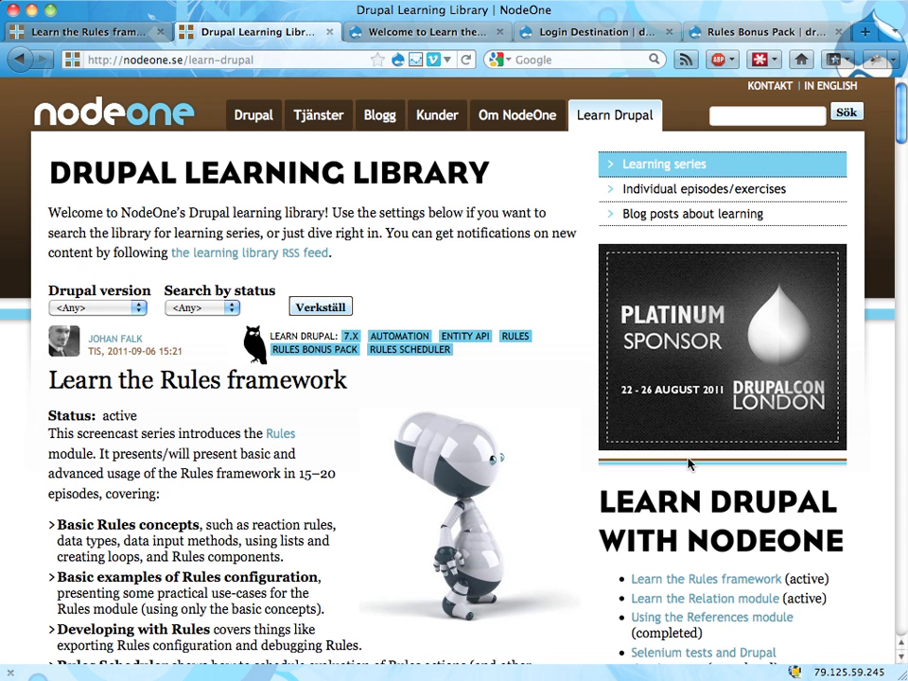
# View the Login Destination module page on drupal.org, close it and return to the local Learn the Rules framework site
pyautogui.click(433, 33)
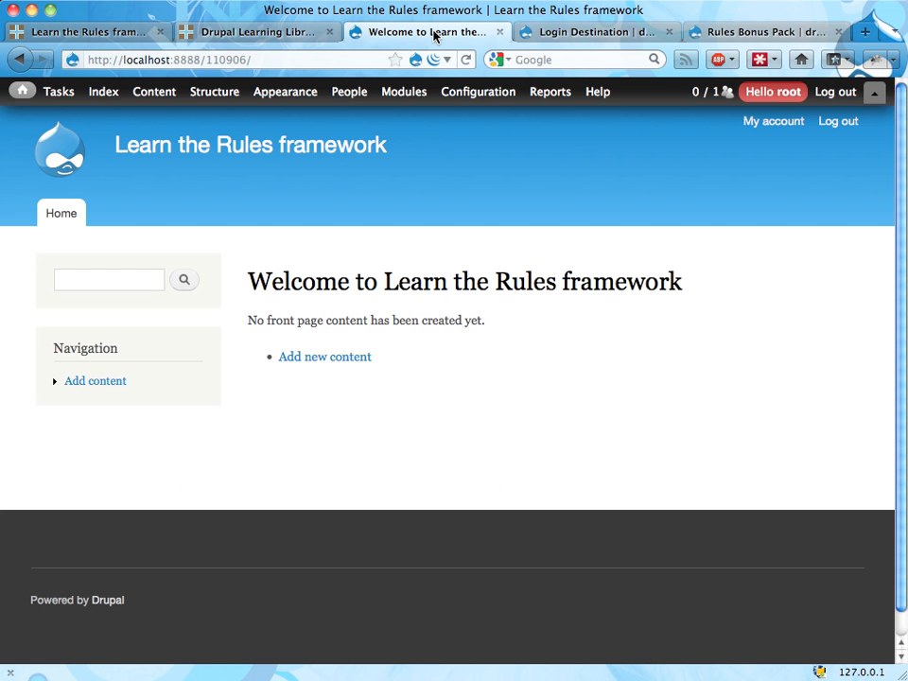
pyautogui.click(564, 36)
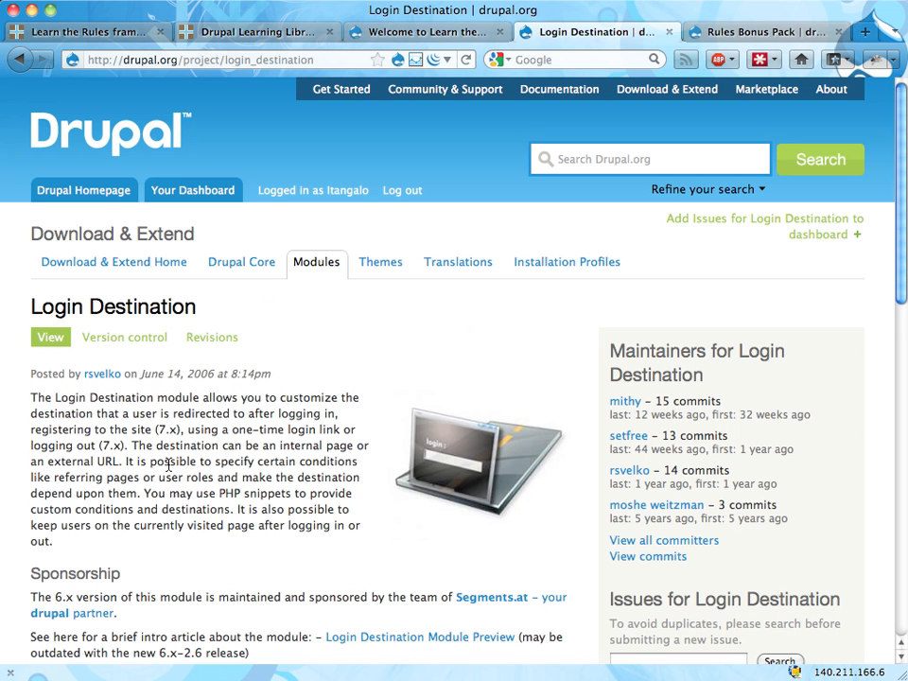
pyautogui.click(668, 31)
pyautogui.click(473, 32)
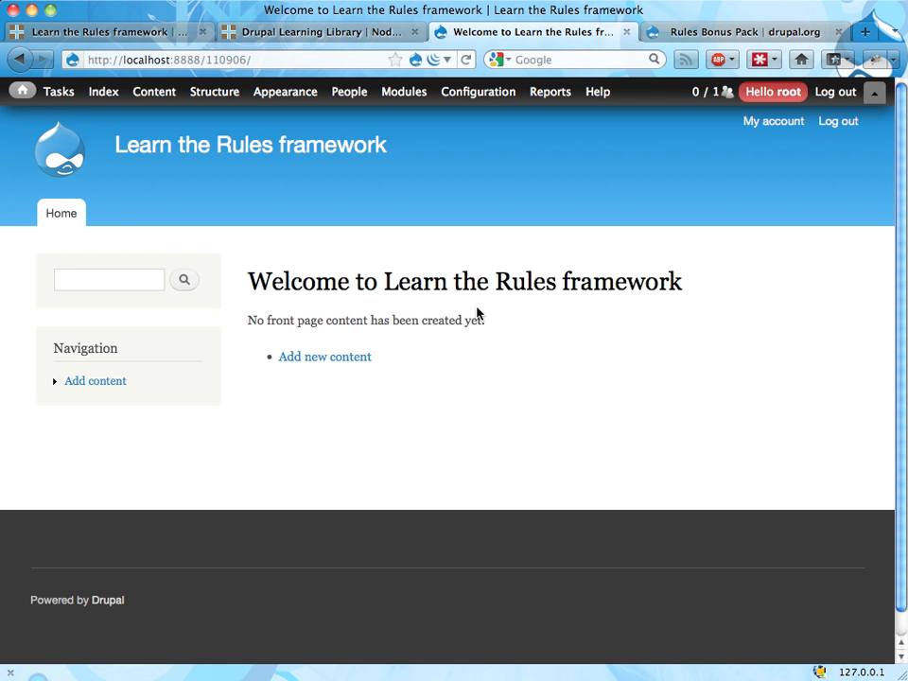
# View the Rules Bonus Pack project page on drupal.org and return to the local Drupal site
pyautogui.click(704, 35)
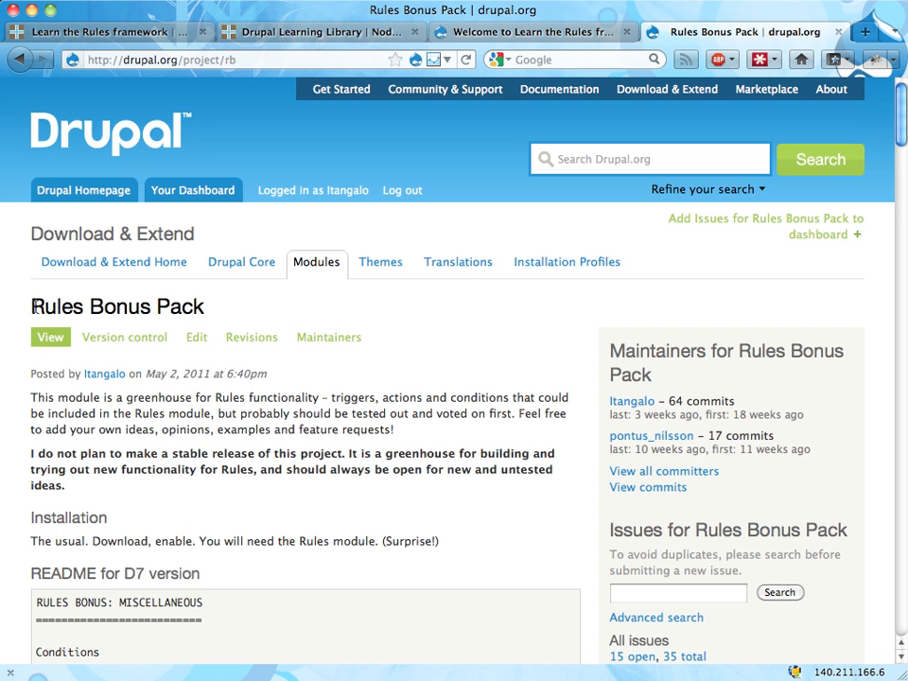
pyautogui.moveTo(30, 306); pyautogui.dragTo(209, 309)
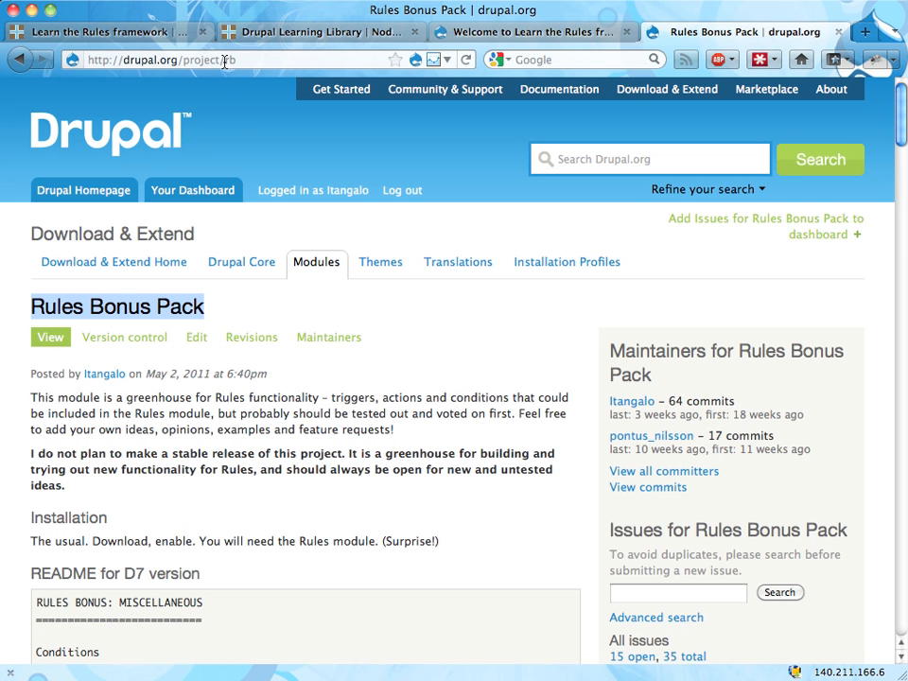
pyautogui.click(213, 313)
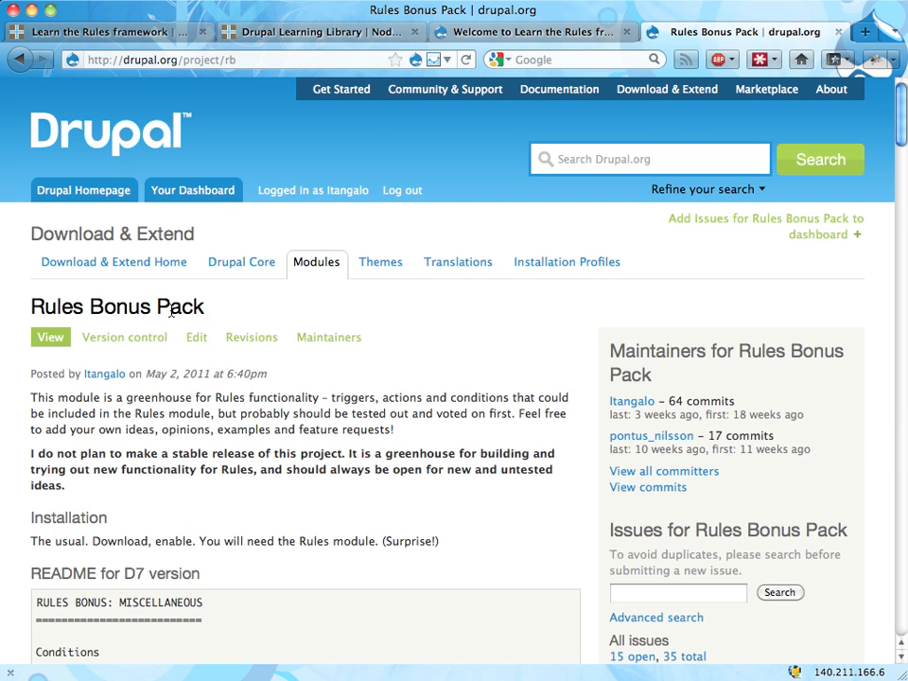
pyautogui.hotkey('ctrl', 'shift', 'Tab')
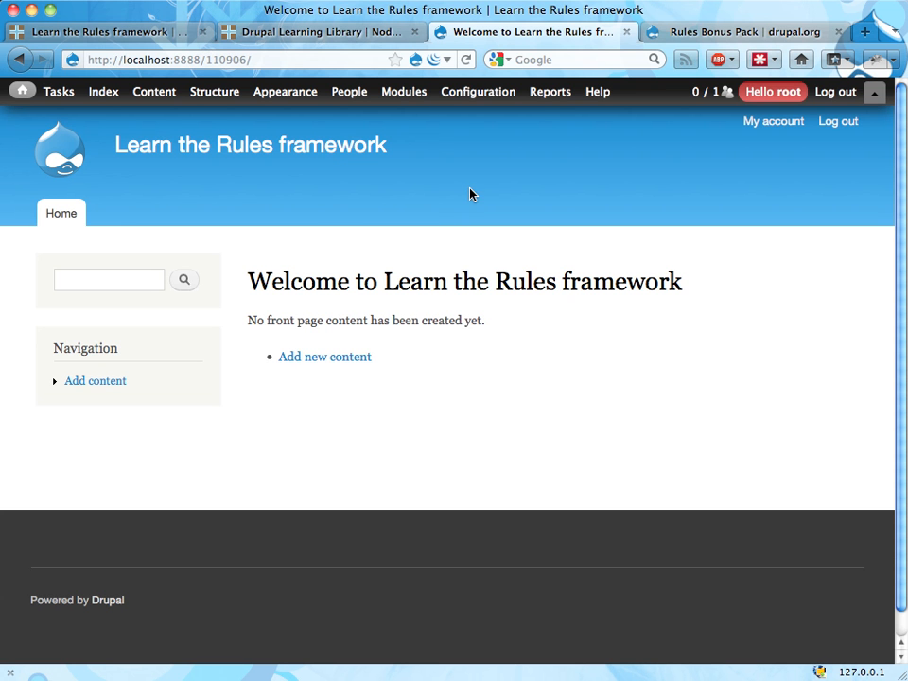
# Open the site's Rules workflow configuration and start adding a new rule
pyautogui.moveTo(469, 95)
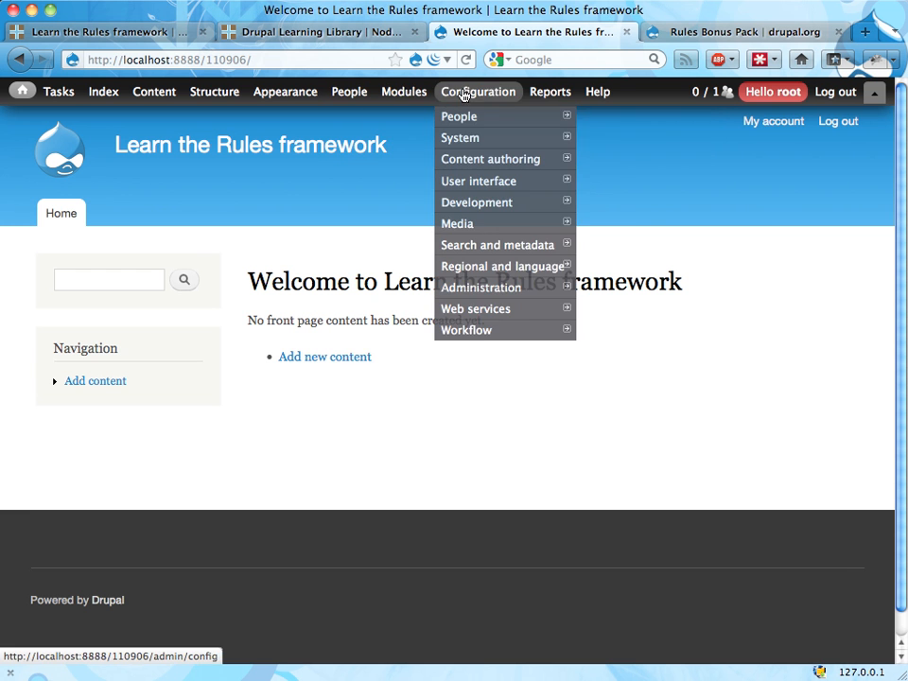
pyautogui.moveTo(464, 336)
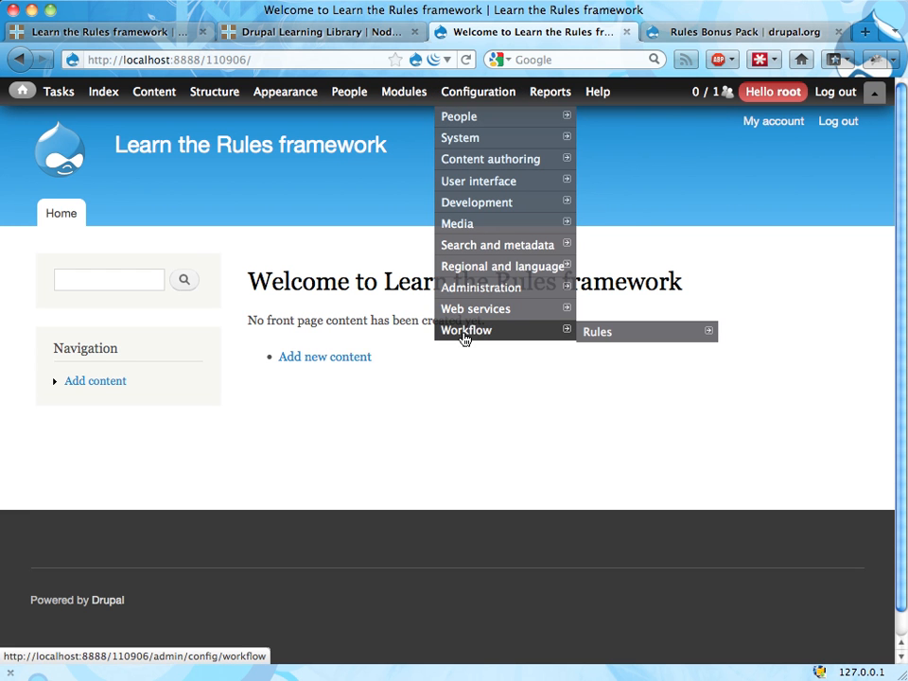
pyautogui.click(606, 337)
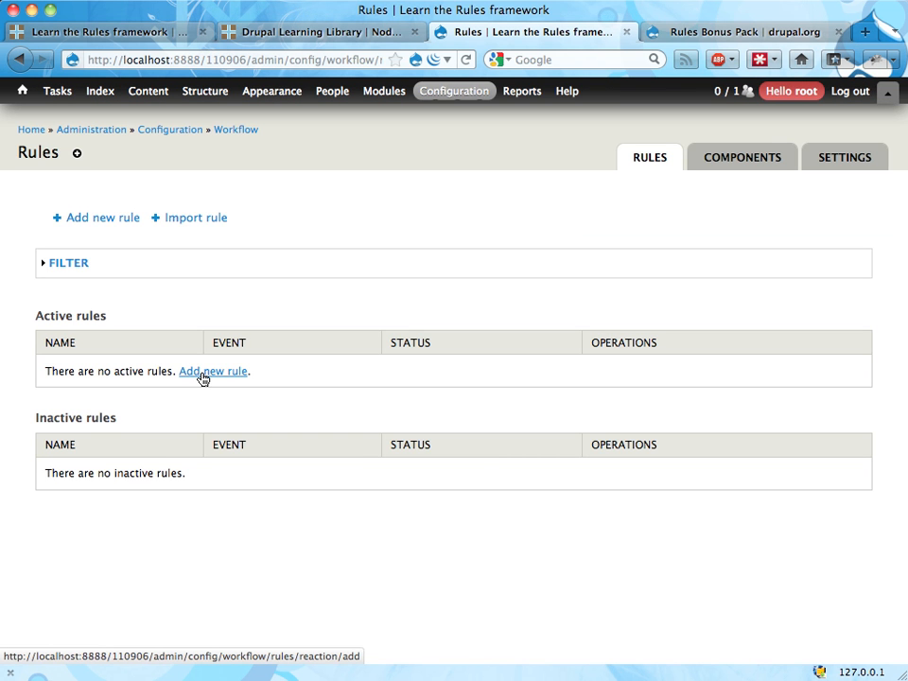
pyautogui.click(202, 372)
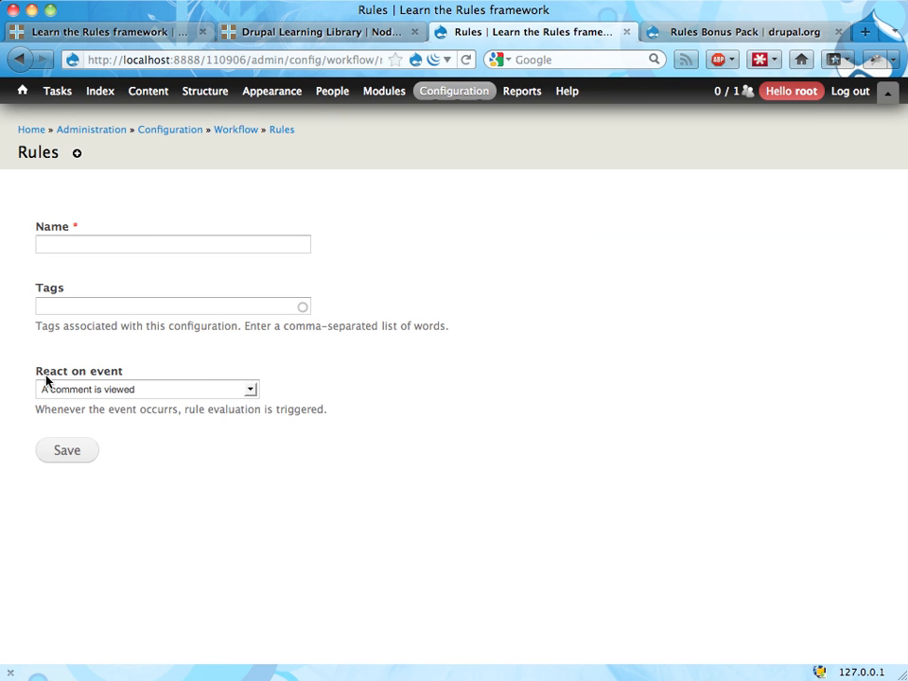
# Set the new rule to react on the event "User has logged in"
pyautogui.moveTo(37, 369); pyautogui.dragTo(134, 374)
pyautogui.click(135, 392)
pyautogui.scroll(-4, 167, 480)
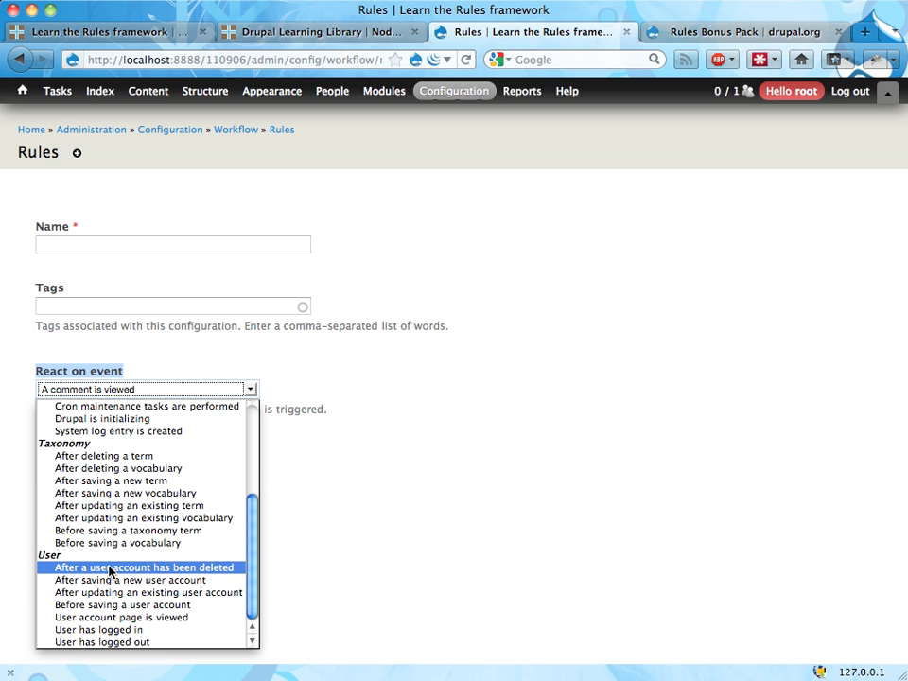
pyautogui.click(108, 630)
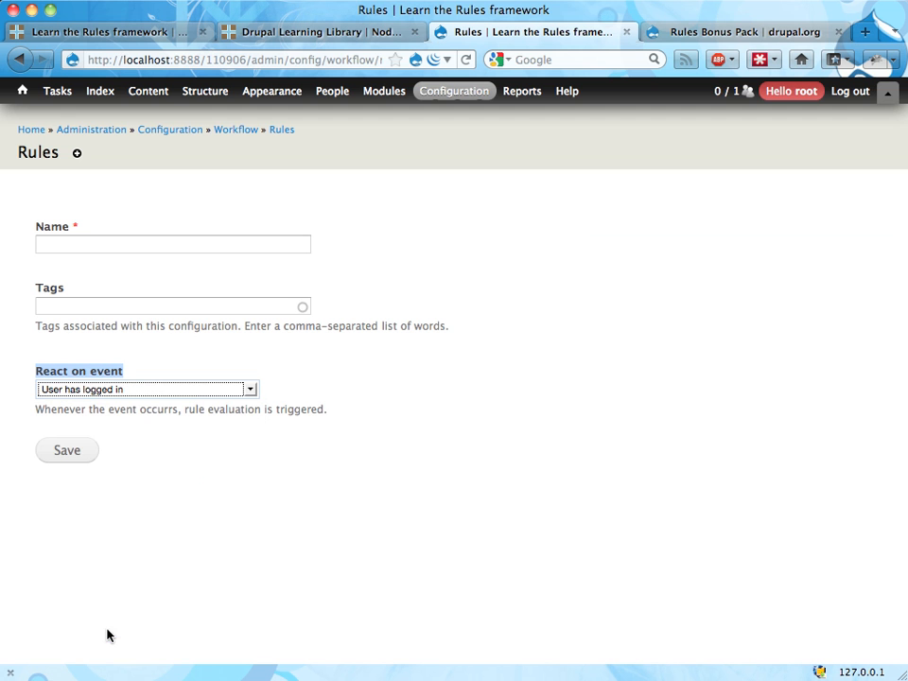
pyautogui.click(281, 409)
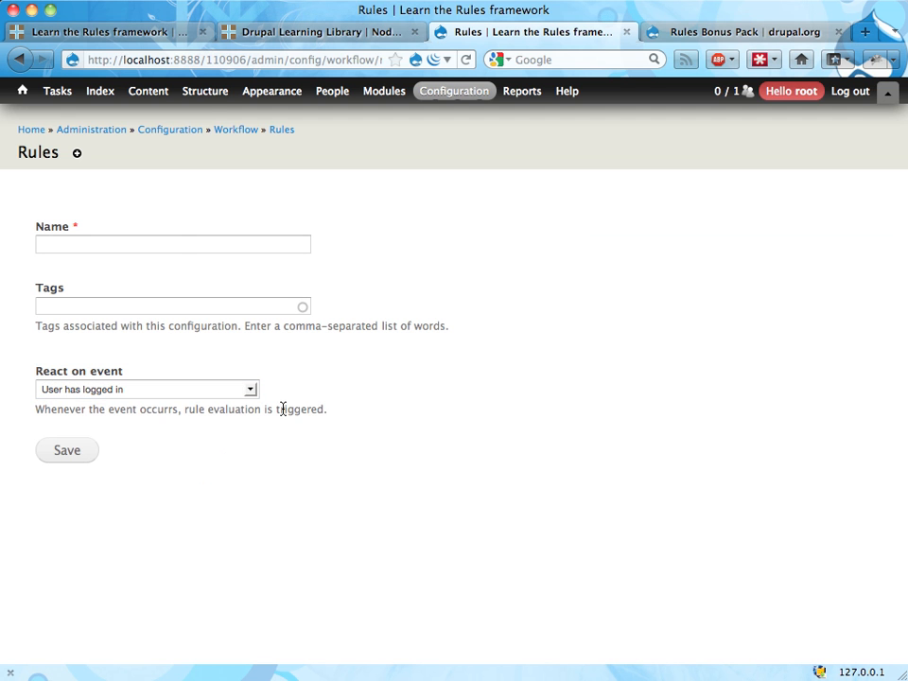
# Name the rule "Login redirect for administrators"
pyautogui.click(167, 243)
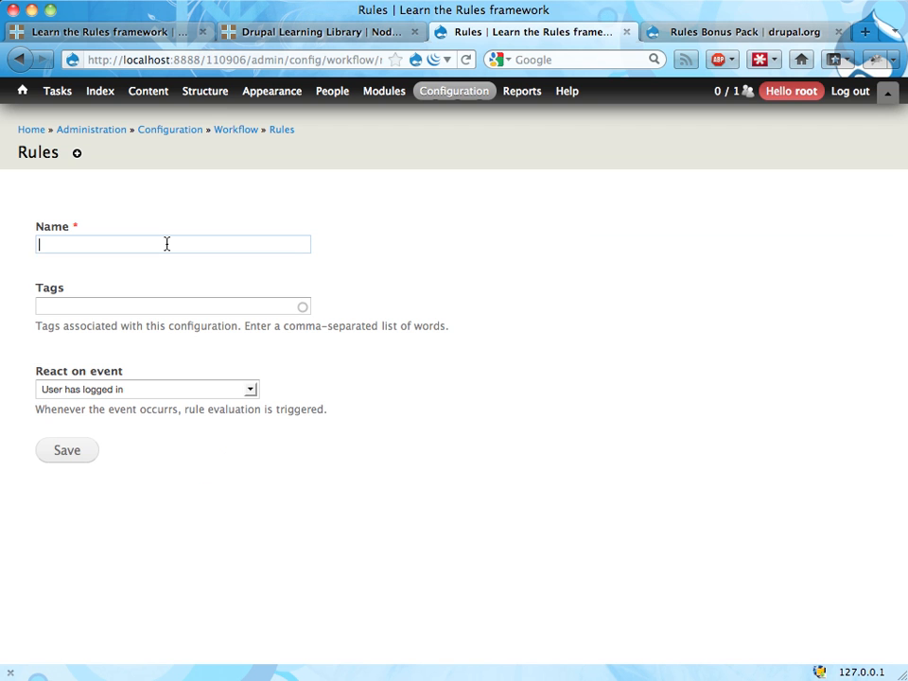
pyautogui.write('Ad')
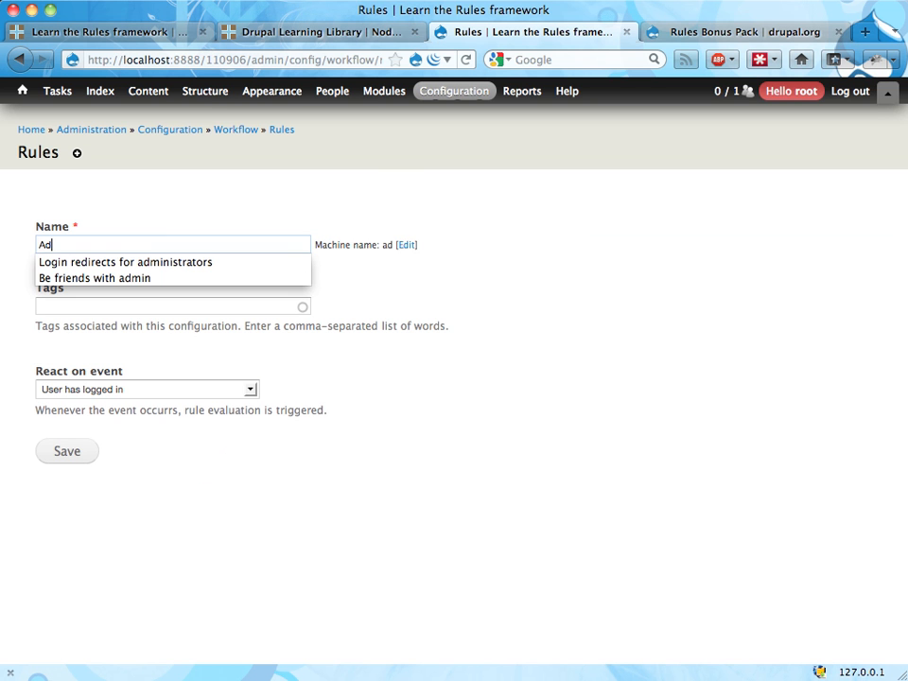
pyautogui.press('Down')
pyautogui.press('Return')
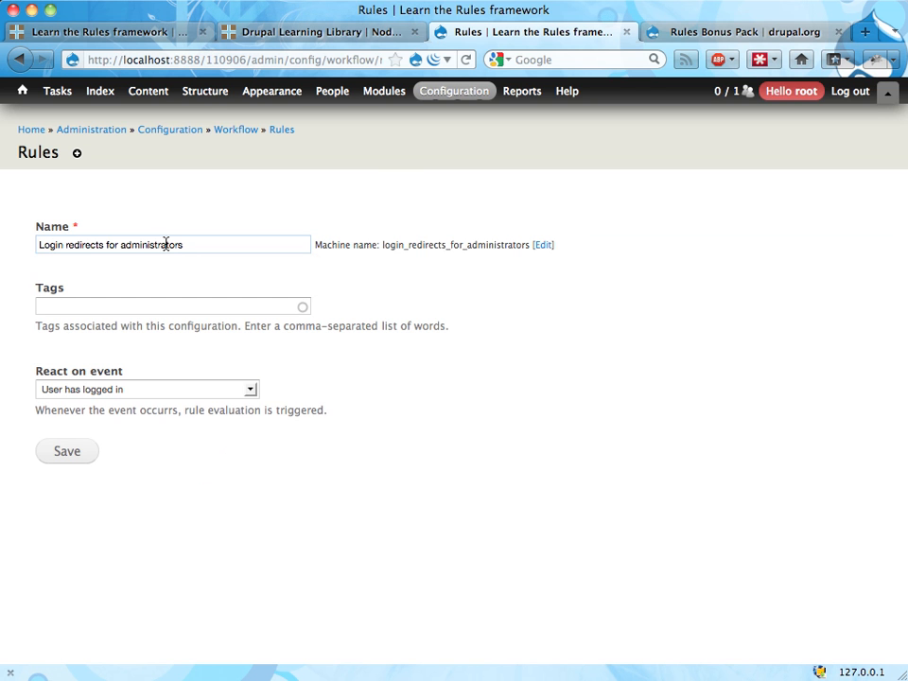
pyautogui.click(105, 245)
pyautogui.press('BackSpace')
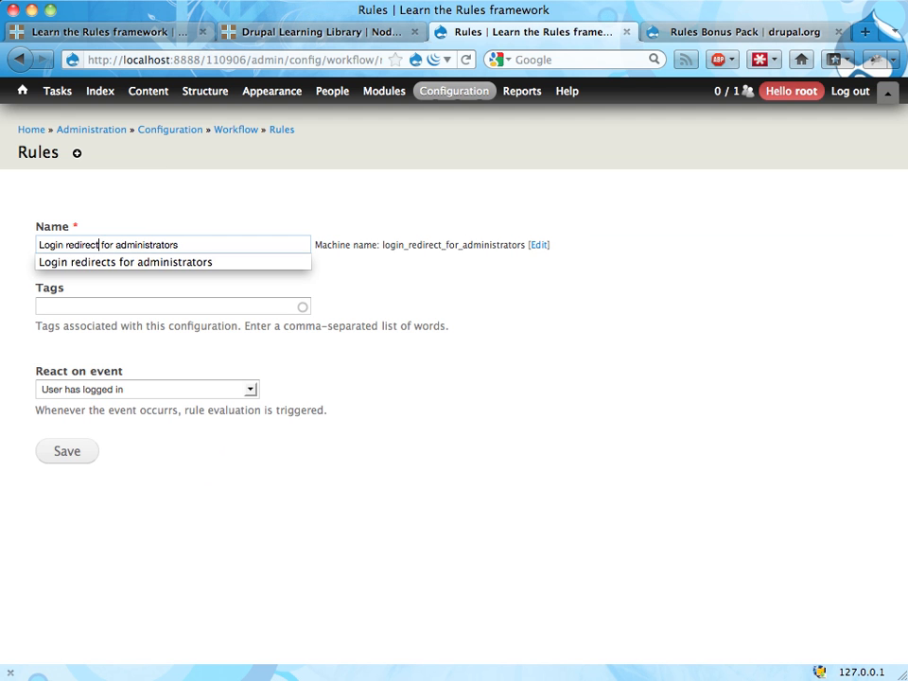
# Tag the rule with "Login redirect" and save it
pyautogui.click(168, 304)
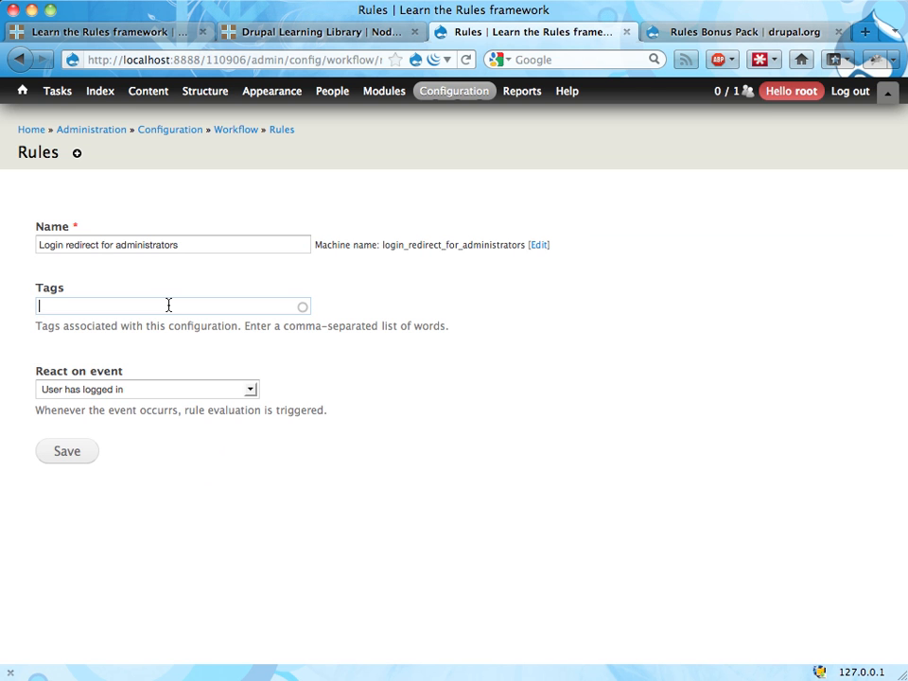
pyautogui.write('Login redirects')
pyautogui.press('BackSpace')
pyautogui.click(66, 452)
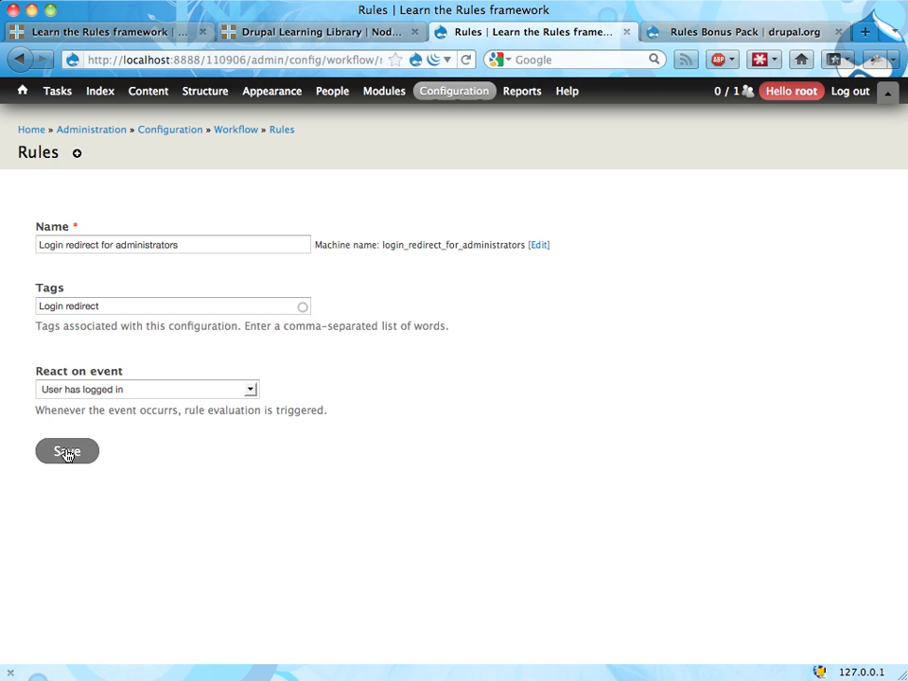
# Add a Page redirect action to the login rule
pyautogui.scroll(-3, 214, 422)
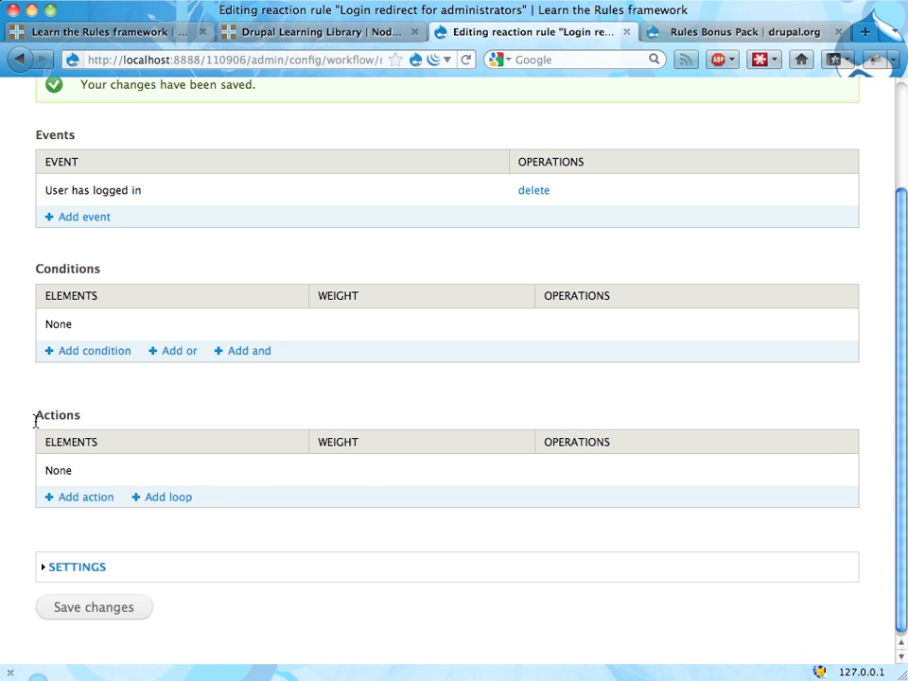
pyautogui.click(79, 500)
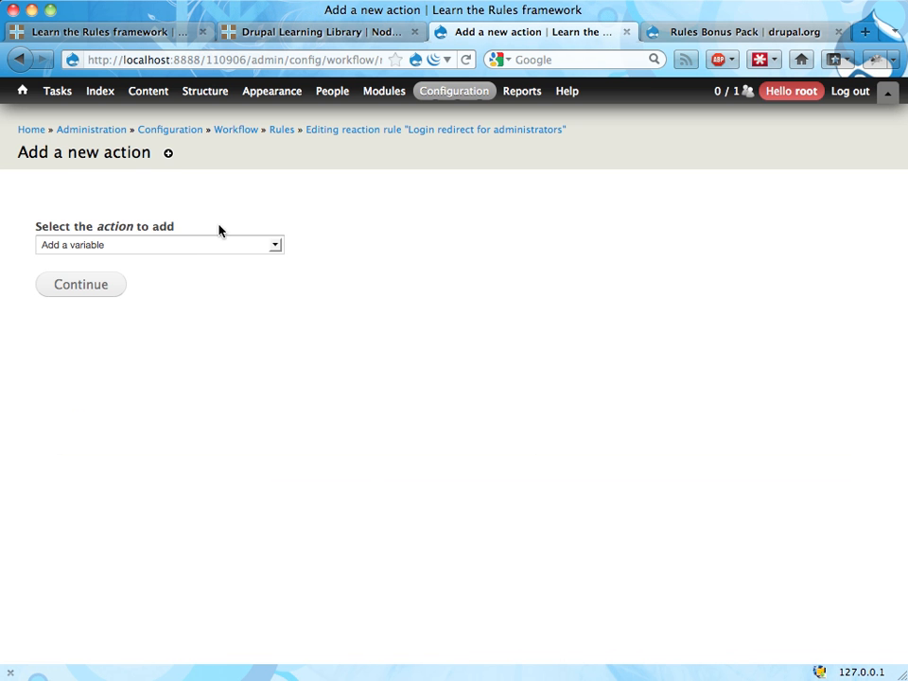
pyautogui.click(223, 247)
pyautogui.scroll(-3, 183, 336)
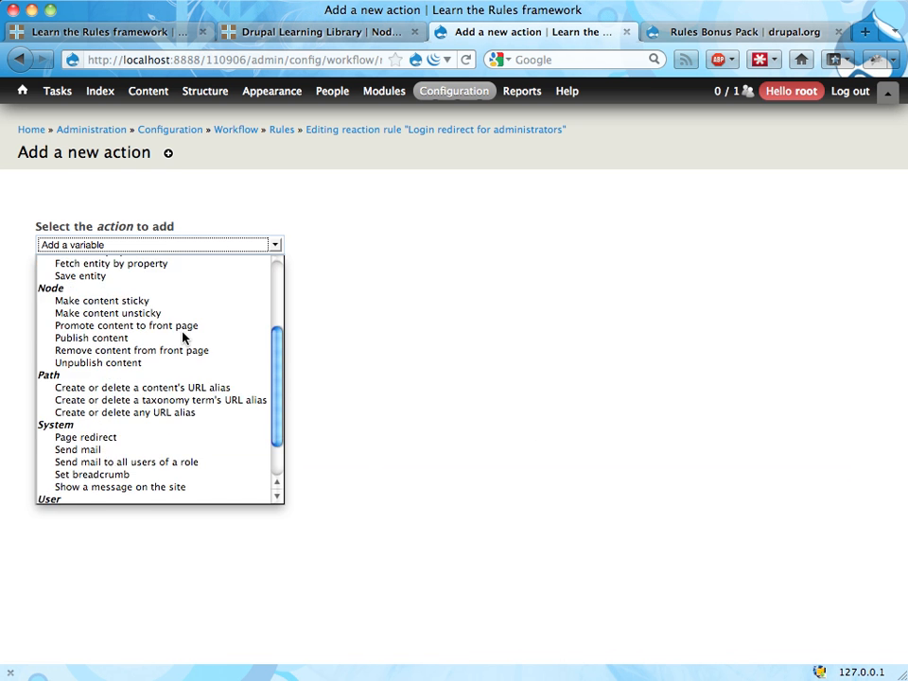
pyautogui.scroll(-2, 183, 335)
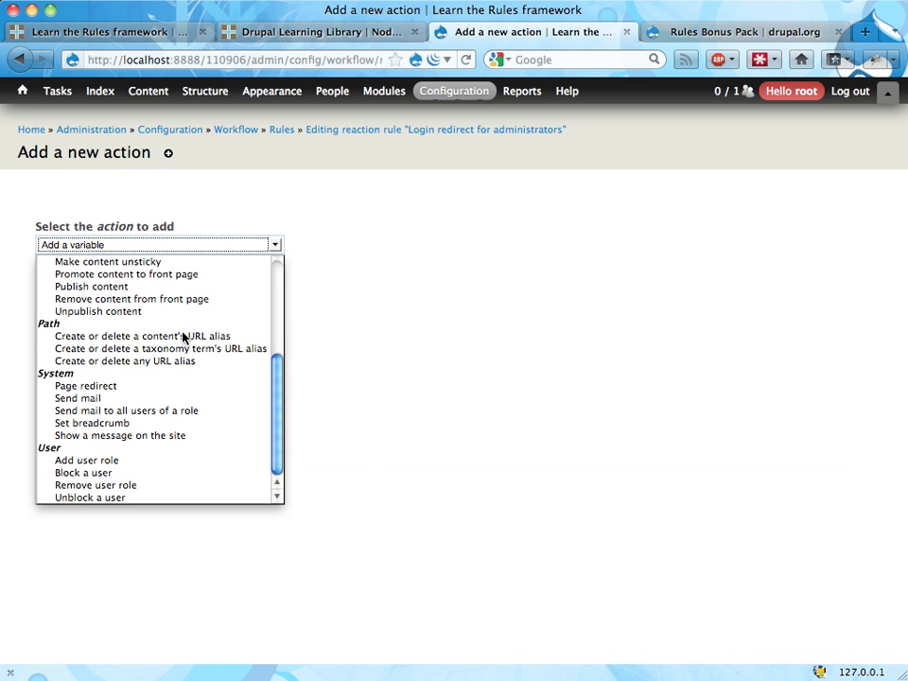
pyautogui.click(127, 391)
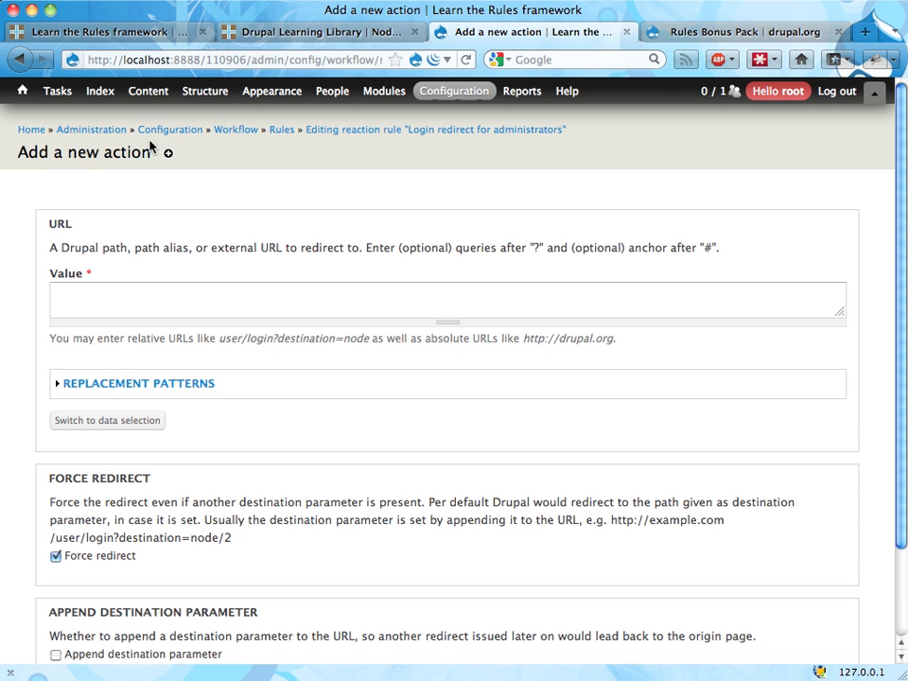
# Set the redirect URL of the action to admin/content
pyautogui.moveTo(146, 94)
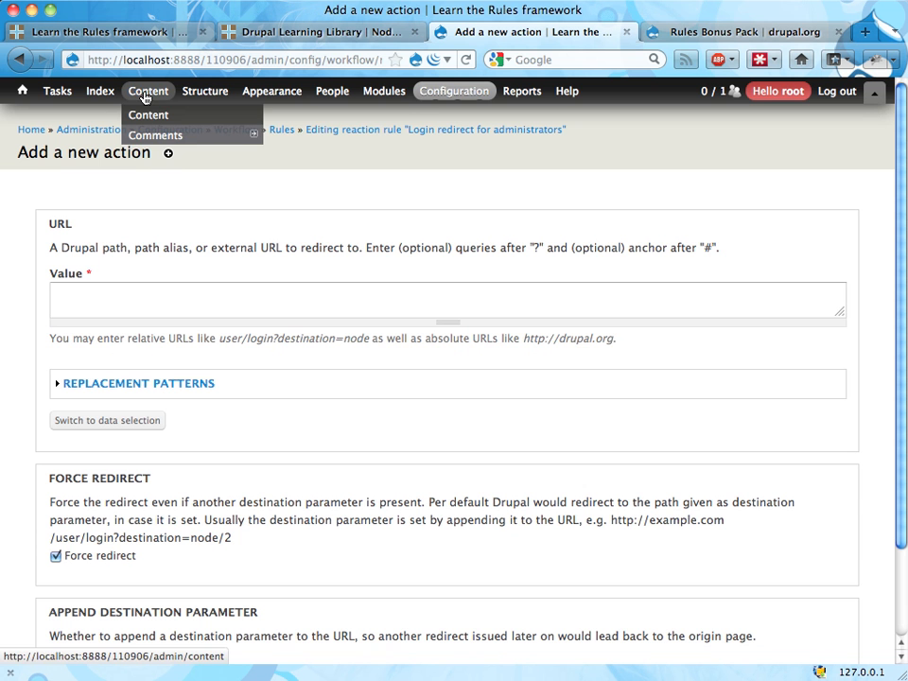
pyautogui.click(101, 300)
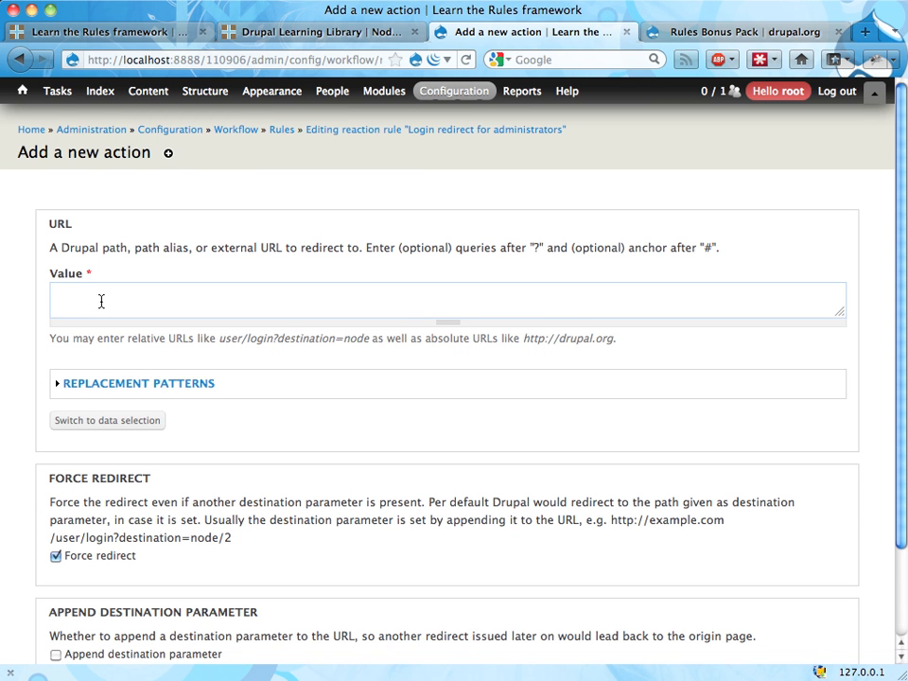
pyautogui.write('admin/content')
# Turn off the Force redirect option of the page redirect action
pyautogui.scroll(-3, 199, 378)
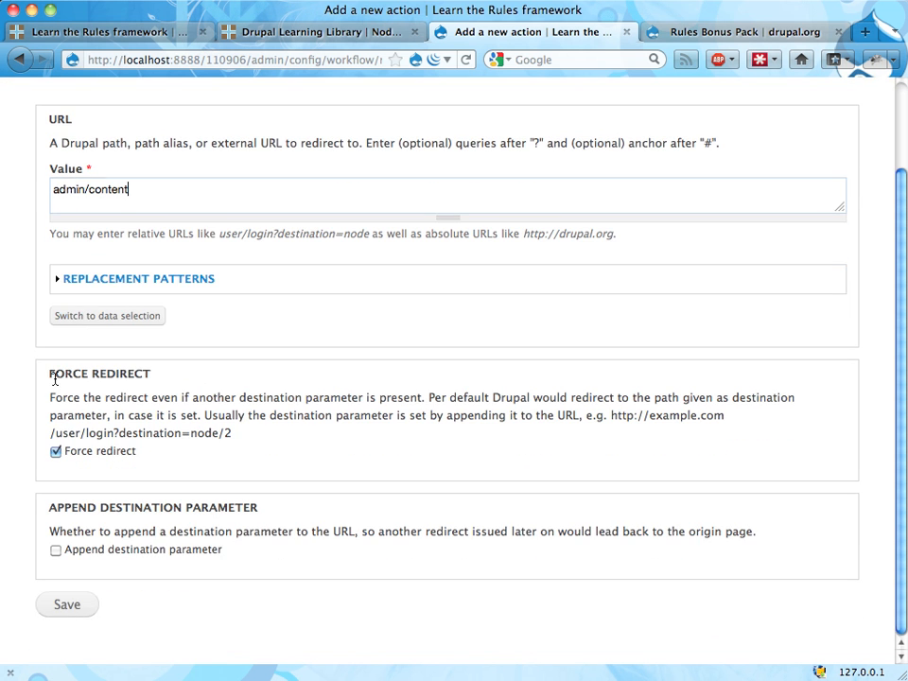
pyautogui.moveTo(54, 374); pyautogui.dragTo(143, 379)
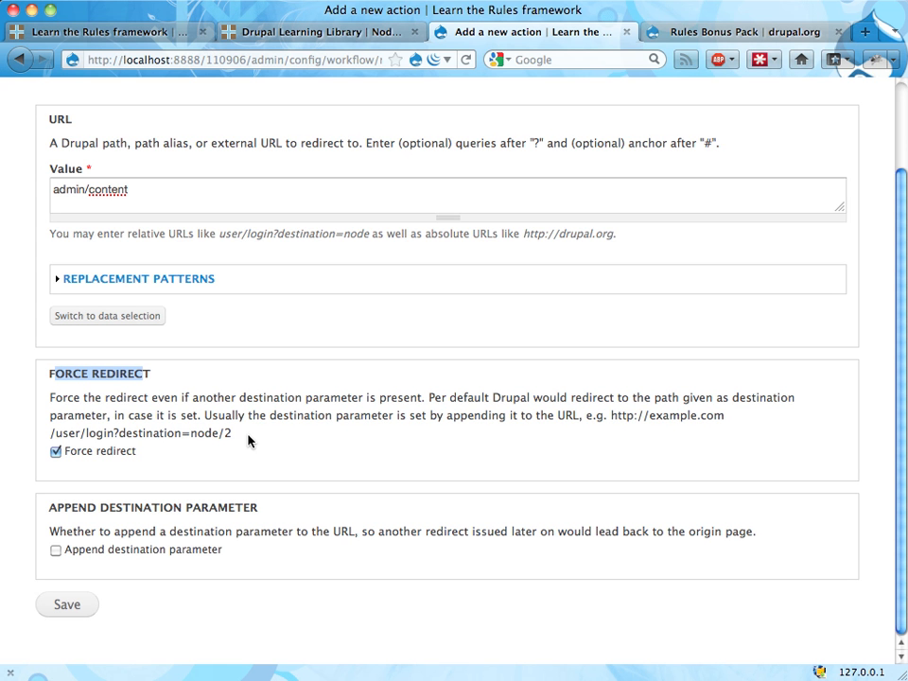
pyautogui.click(55, 454)
pyautogui.moveTo(59, 508); pyautogui.dragTo(251, 515)
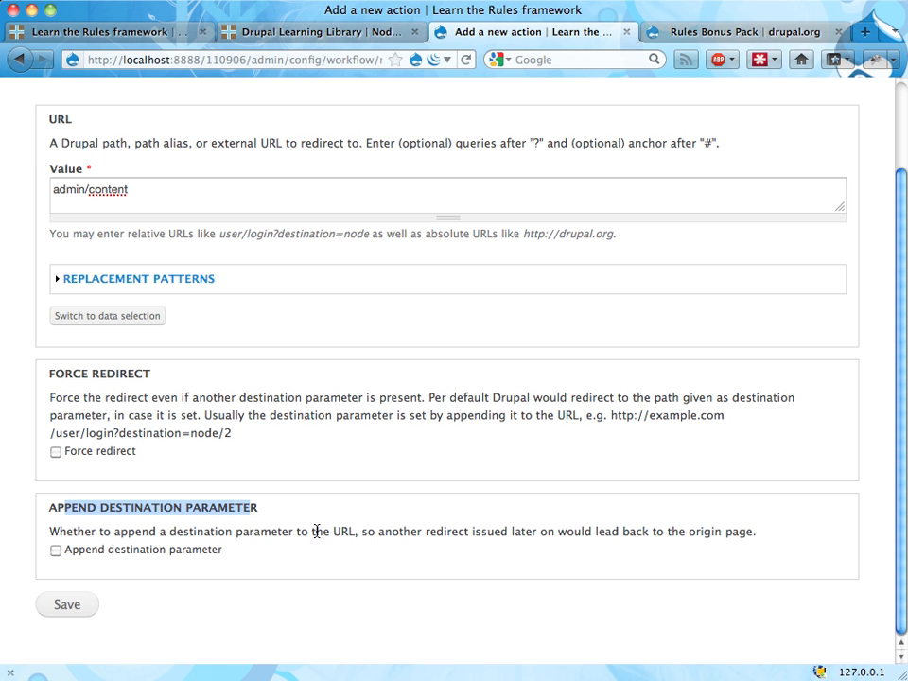
# Save the page redirect action and add a "User has role(s)" condition to the login rule
pyautogui.click(78, 611)
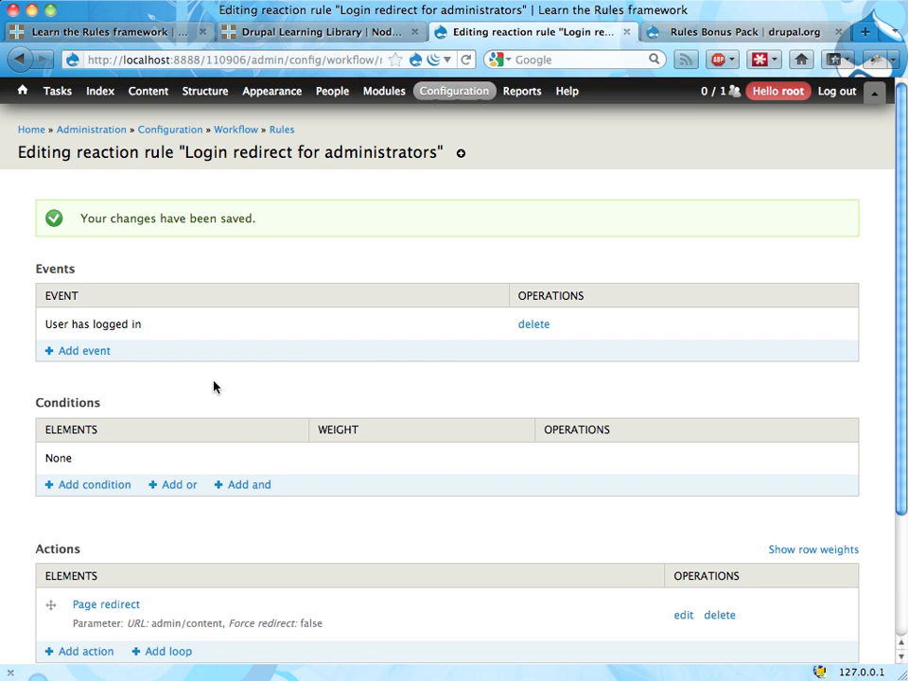
pyautogui.scroll(-3, 308, 365)
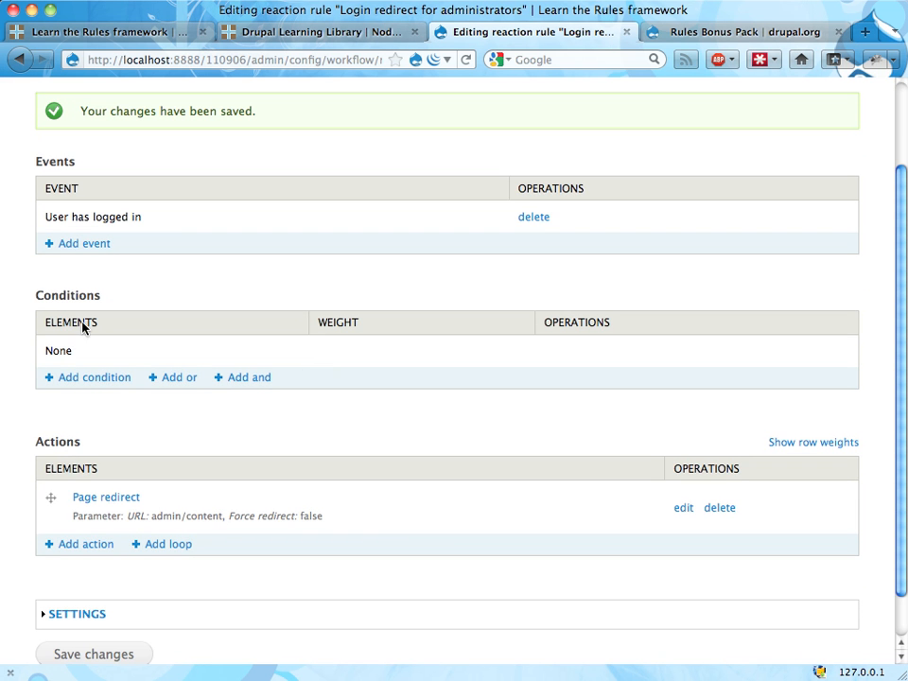
pyautogui.click(89, 382)
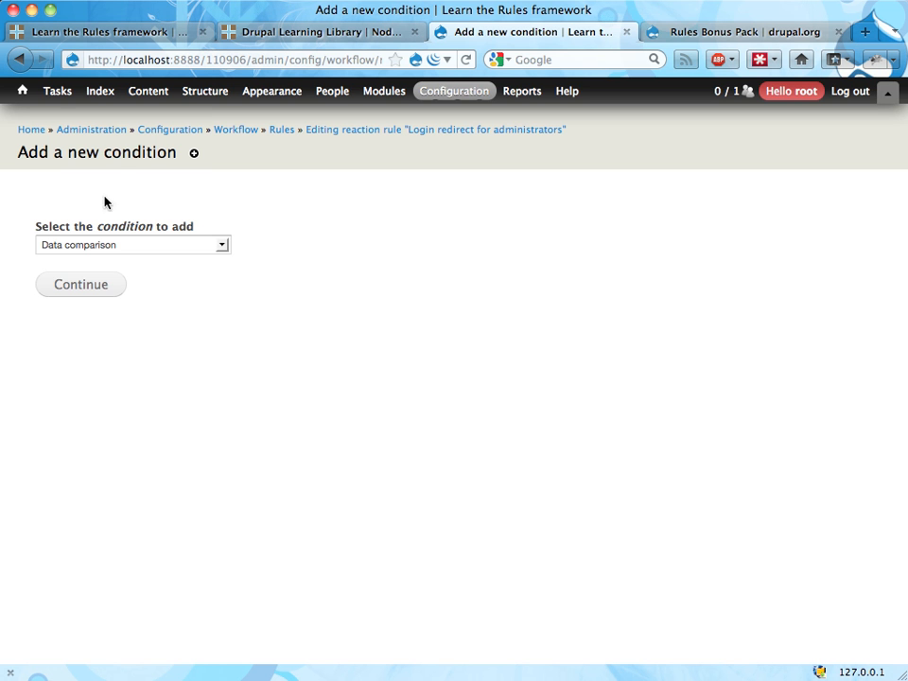
pyautogui.click(209, 245)
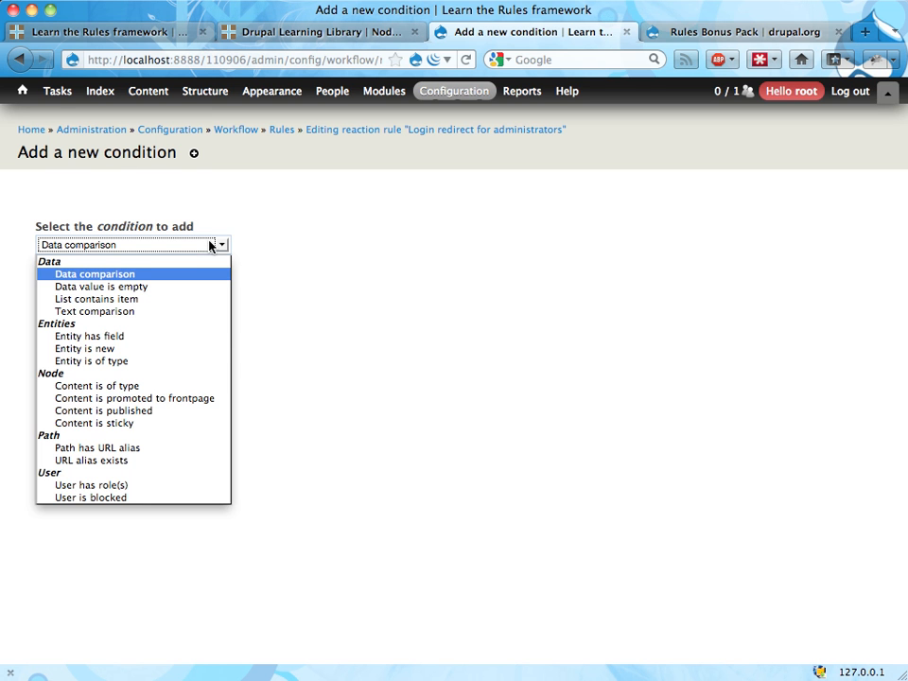
pyautogui.click(102, 486)
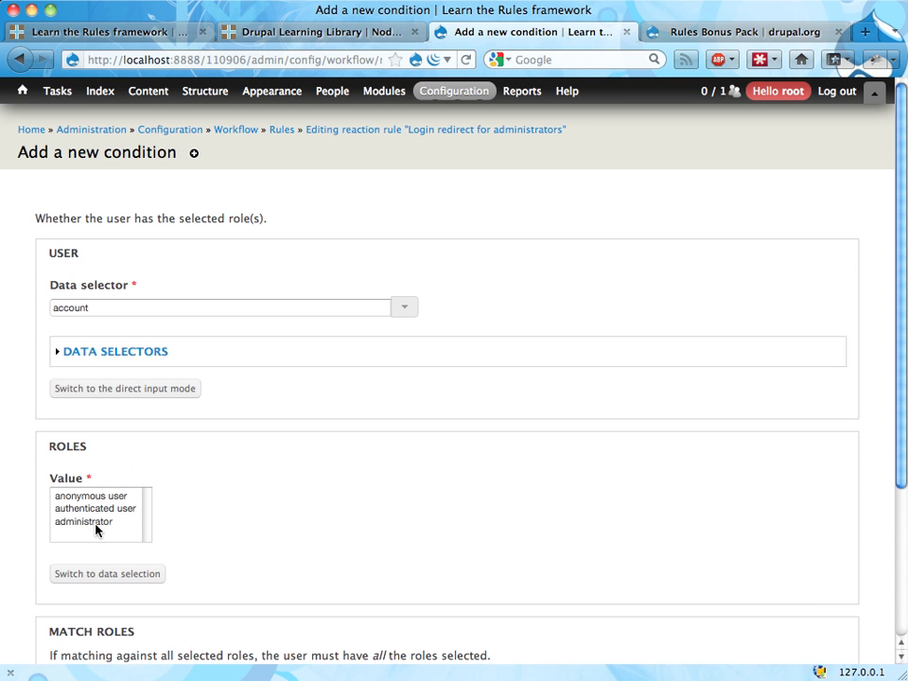
# Require the administrator role for the account data selector in the condition and save it
pyautogui.click(95, 522)
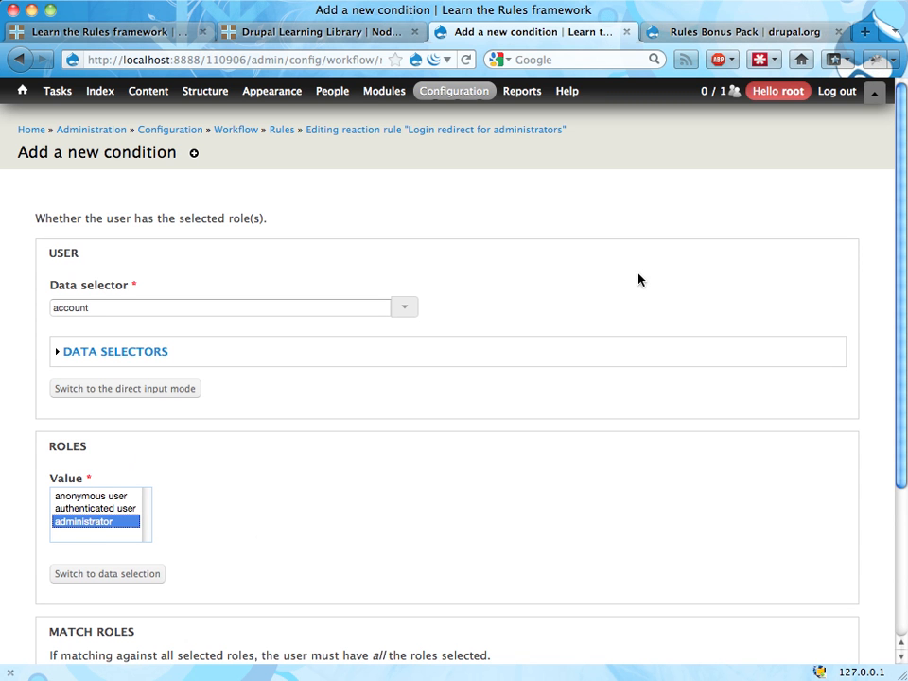
pyautogui.scroll(-4, 638, 279)
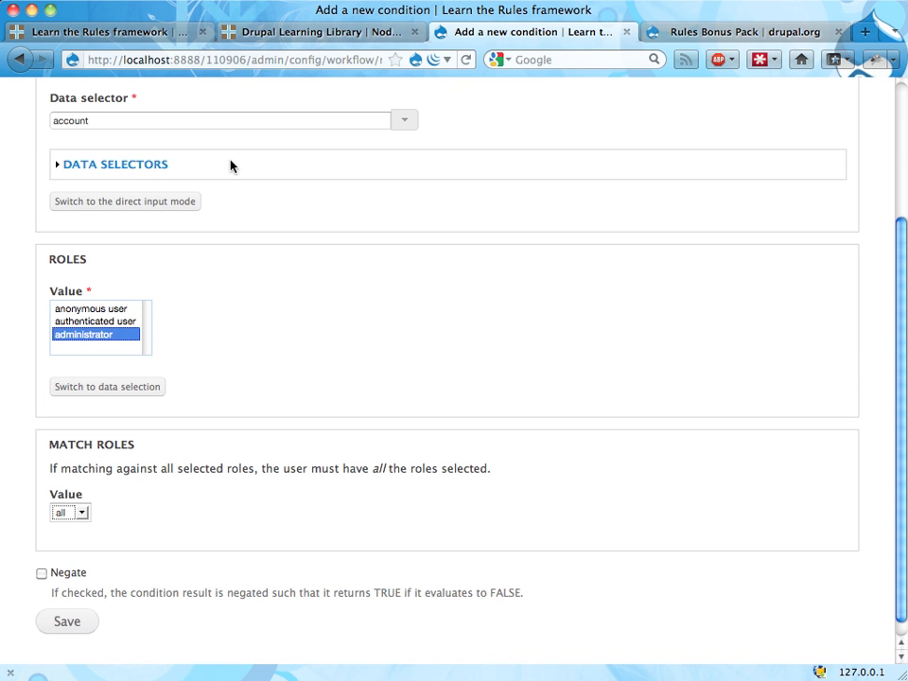
pyautogui.click(408, 123)
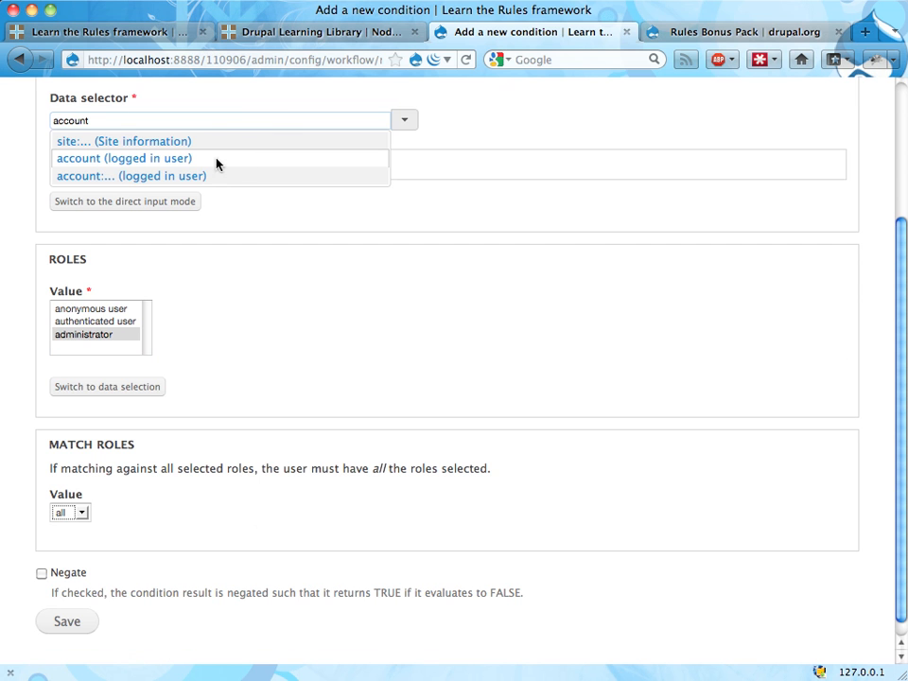
pyautogui.click(143, 142)
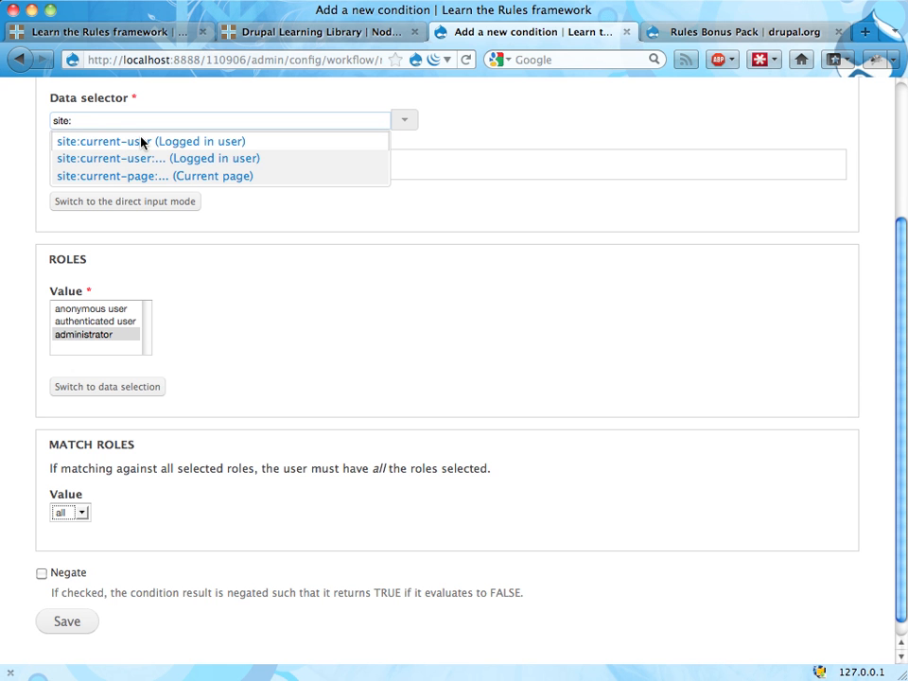
pyautogui.press('super+a')
pyautogui.write('a')
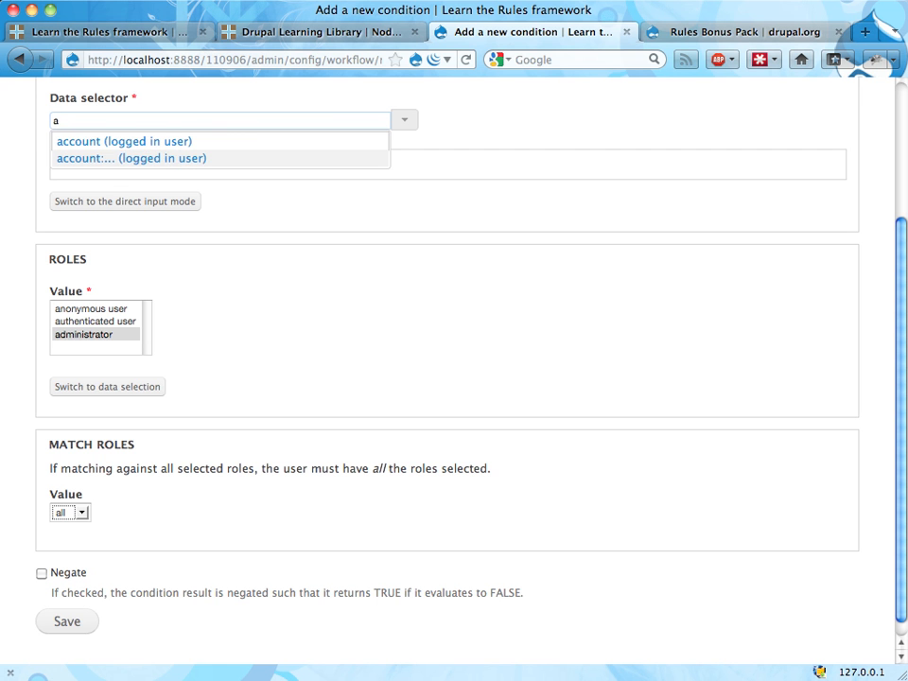
pyautogui.click(138, 144)
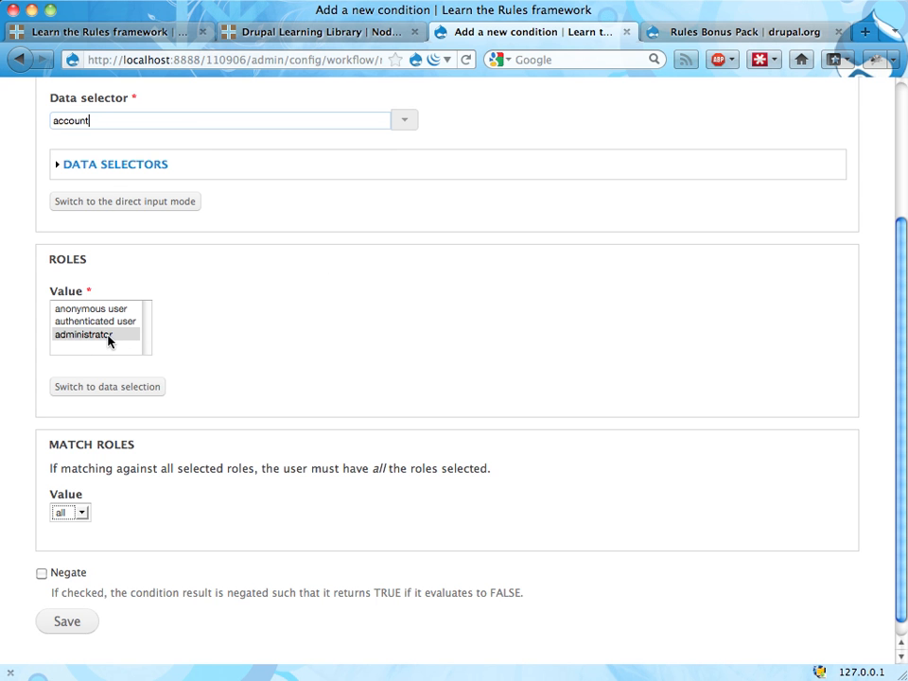
pyautogui.click(63, 622)
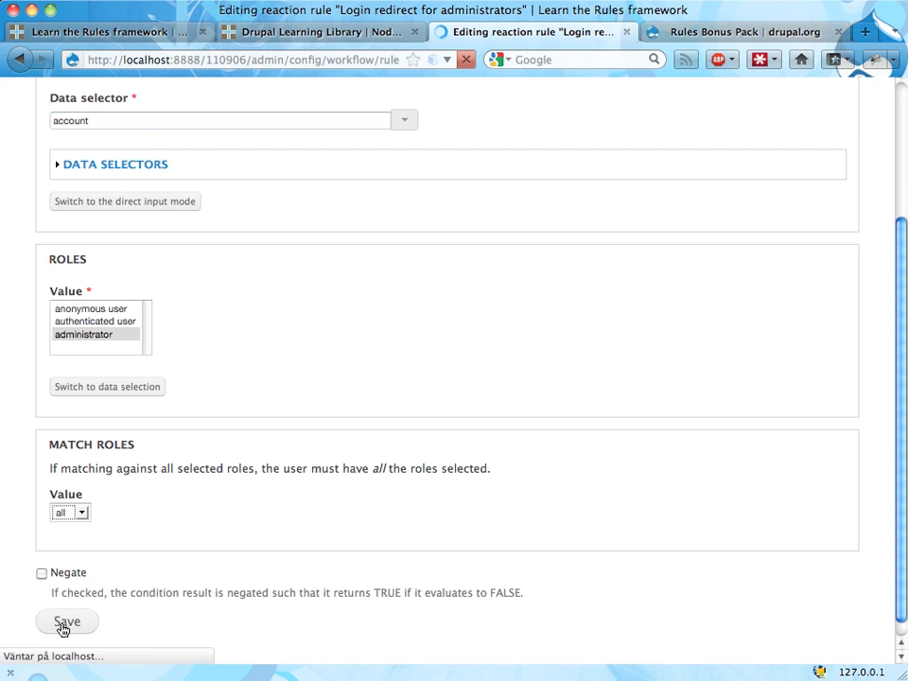
pyautogui.scroll(-2, 204, 394)
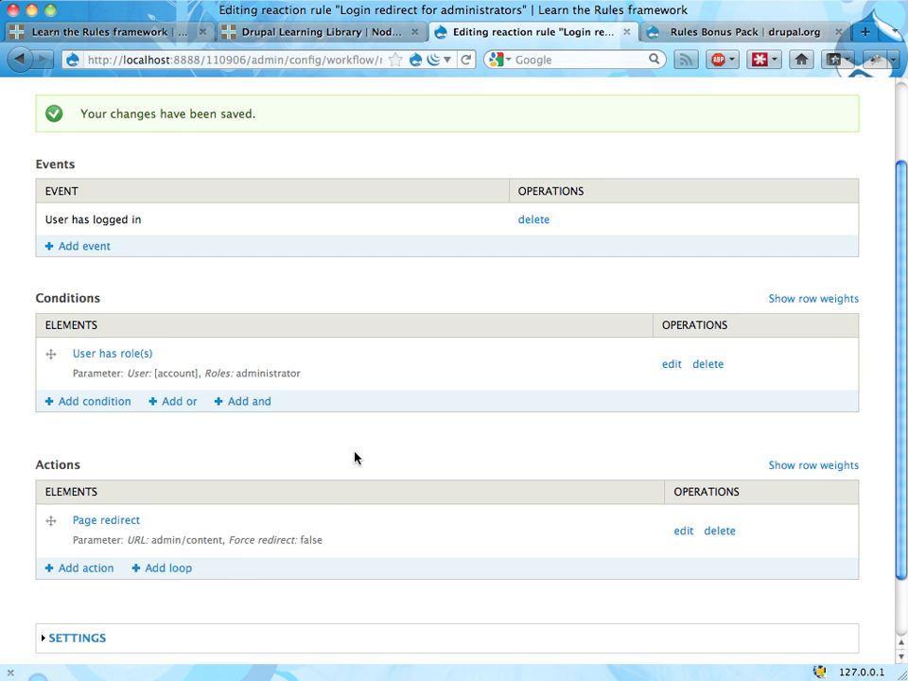
# Switch to the Chrome window and log in to the site with the root username and the account password
pyautogui.scroll(2, 354, 457)
pyautogui.press('super+Tab')
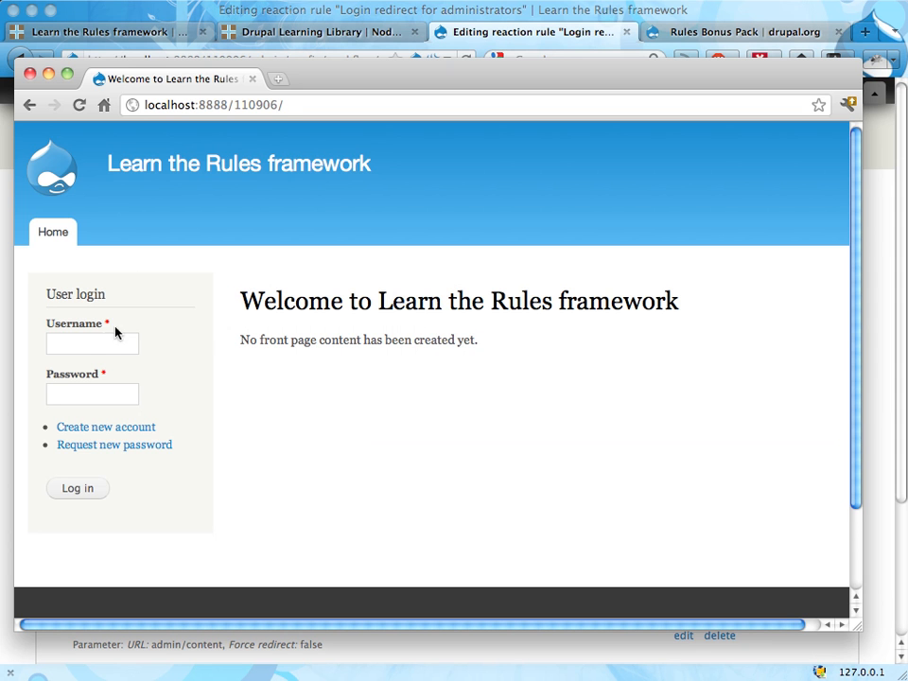
pyautogui.click(94, 350)
pyautogui.write('root')
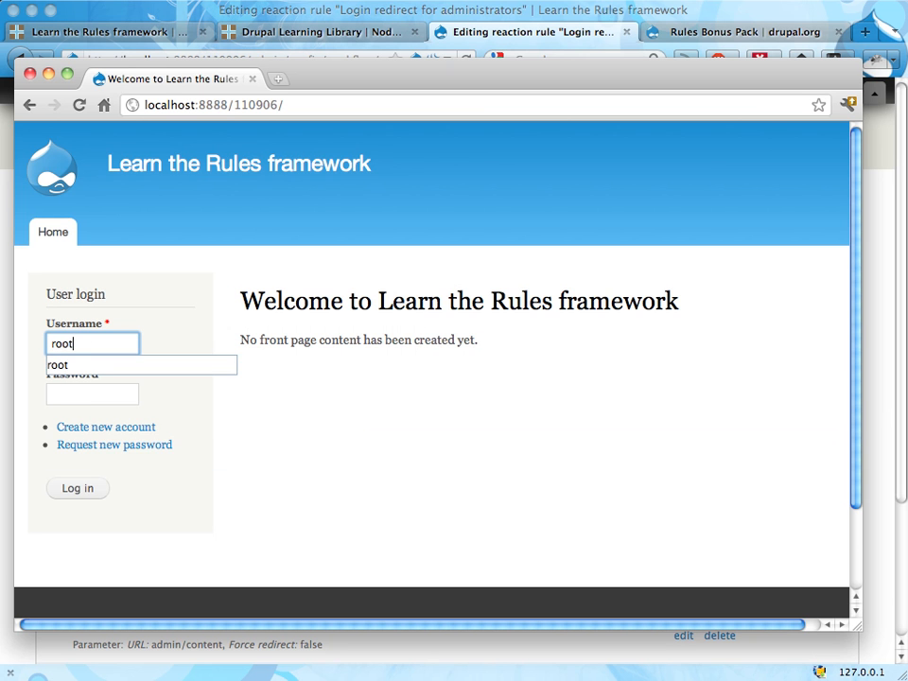
pyautogui.hscroll(1, 431, 369)
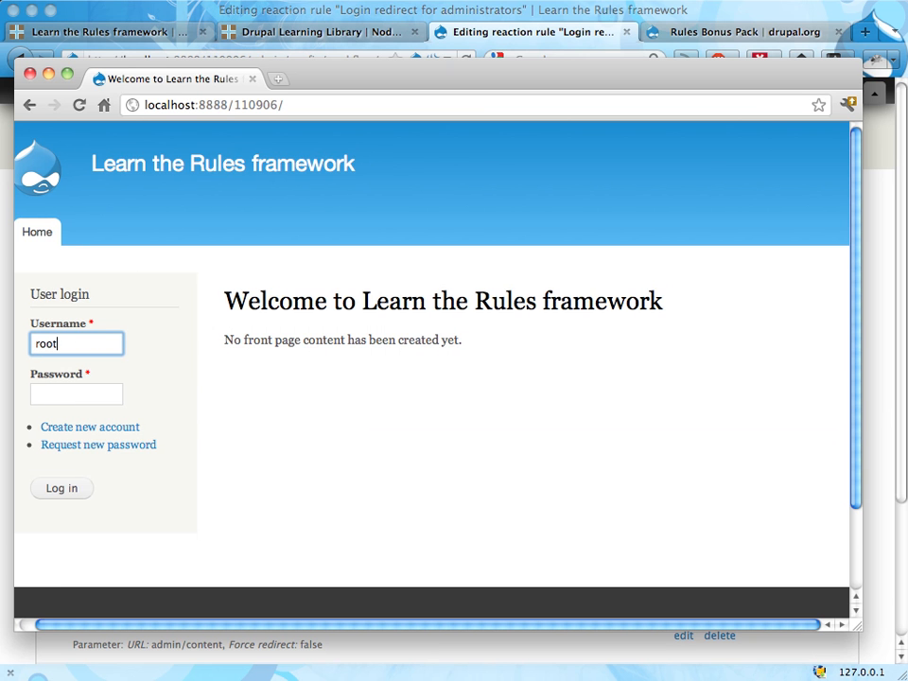
pyautogui.hscroll(-1, 247, 415)
pyautogui.click(107, 396)
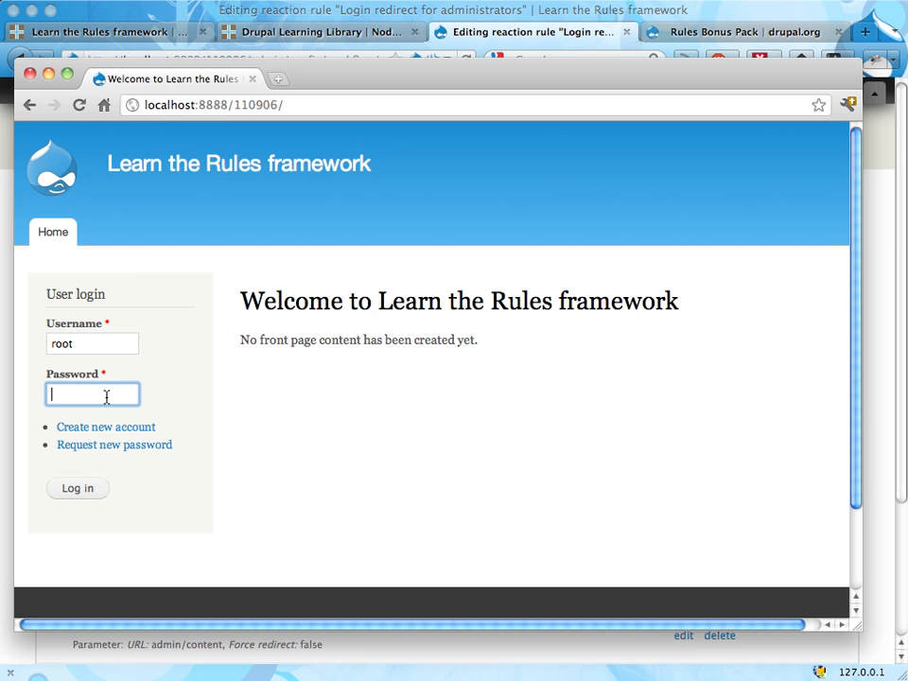
pyautogui.write('root')
pyautogui.click(64, 489)
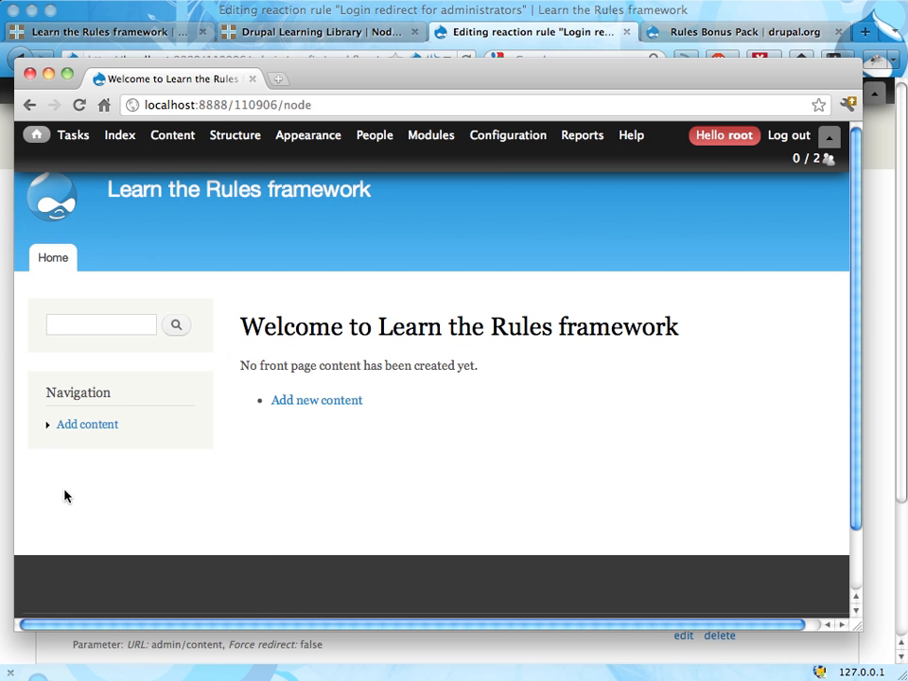
# Return to Firefox, review the rule and open the edit page of the root user's account
pyautogui.press('super+w')
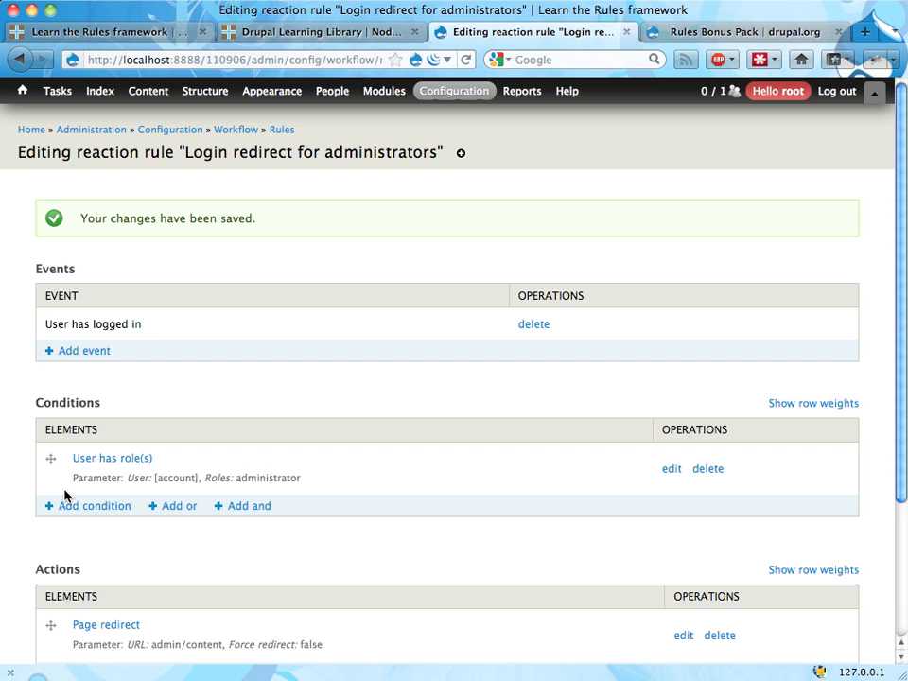
pyautogui.scroll(-3, 258, 436)
pyautogui.scroll(3, 258, 437)
pyautogui.click(770, 95)
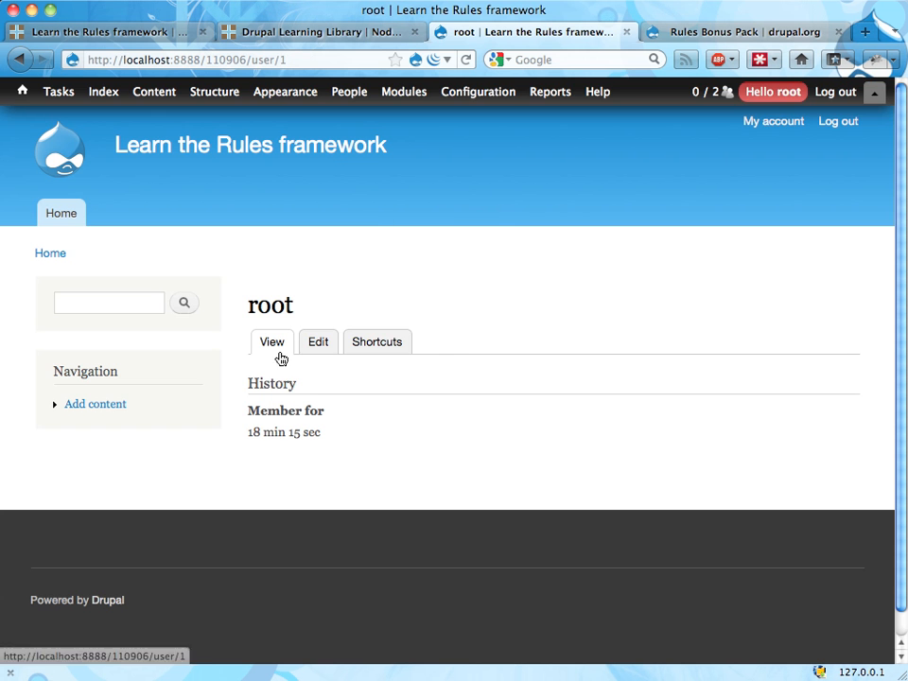
pyautogui.click(327, 340)
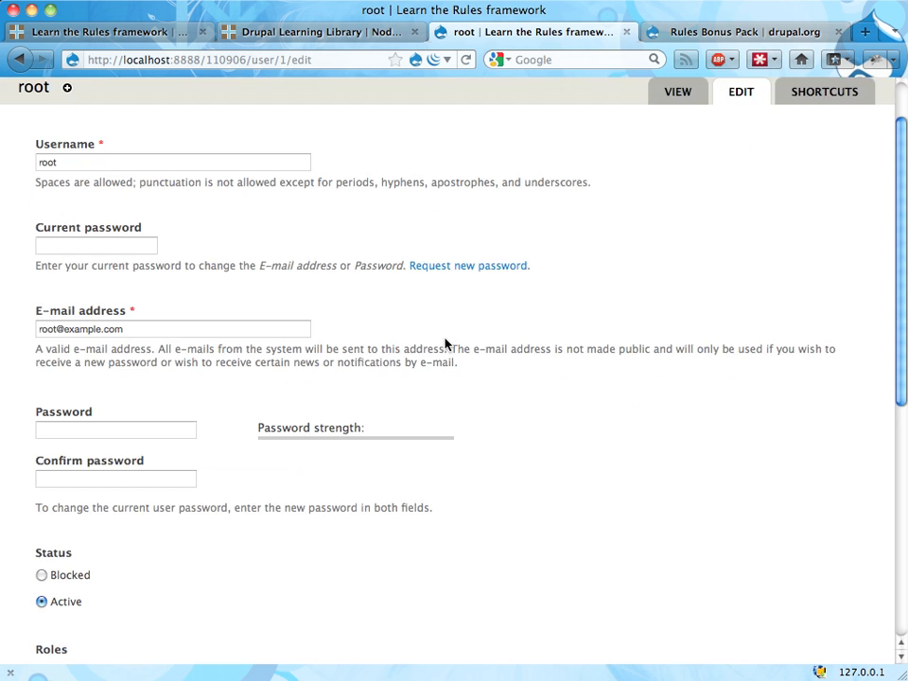
# Open the Workflow configuration page in Firefox and log out of the site in the Chrome window
pyautogui.moveTo(444, 91)
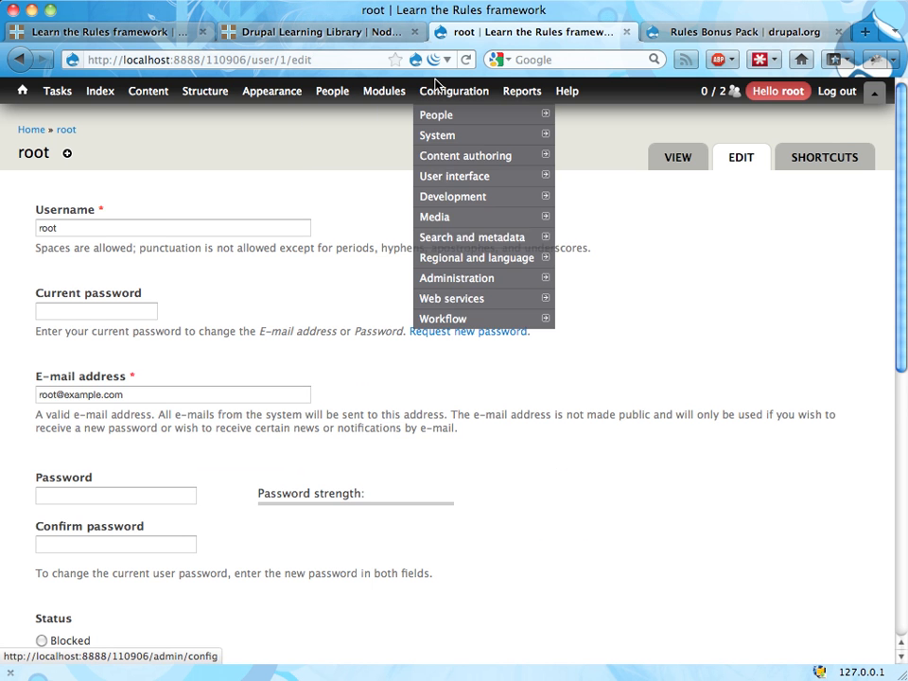
pyautogui.click(445, 321)
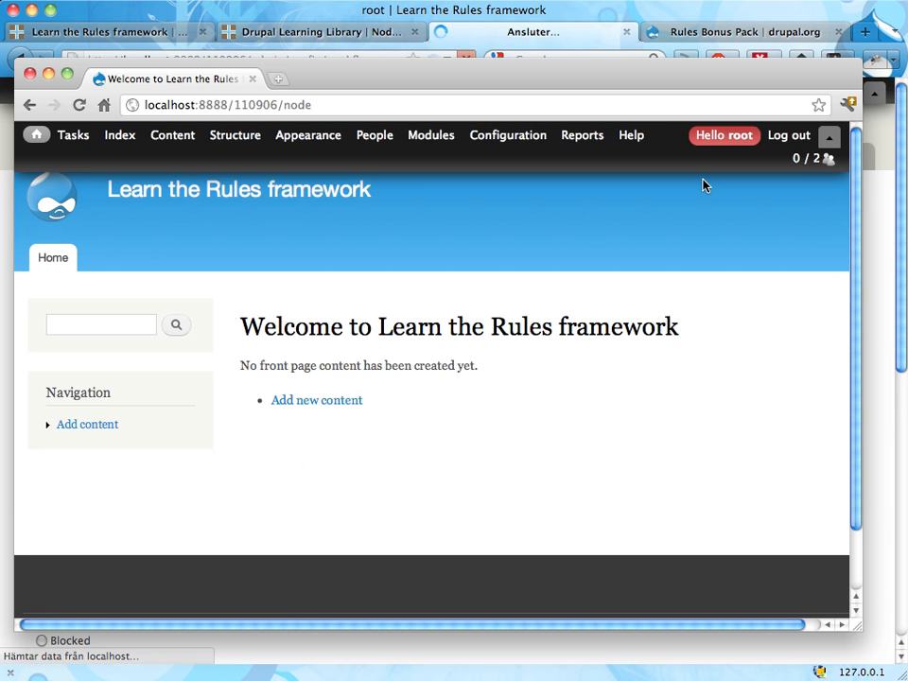
pyautogui.click(777, 138)
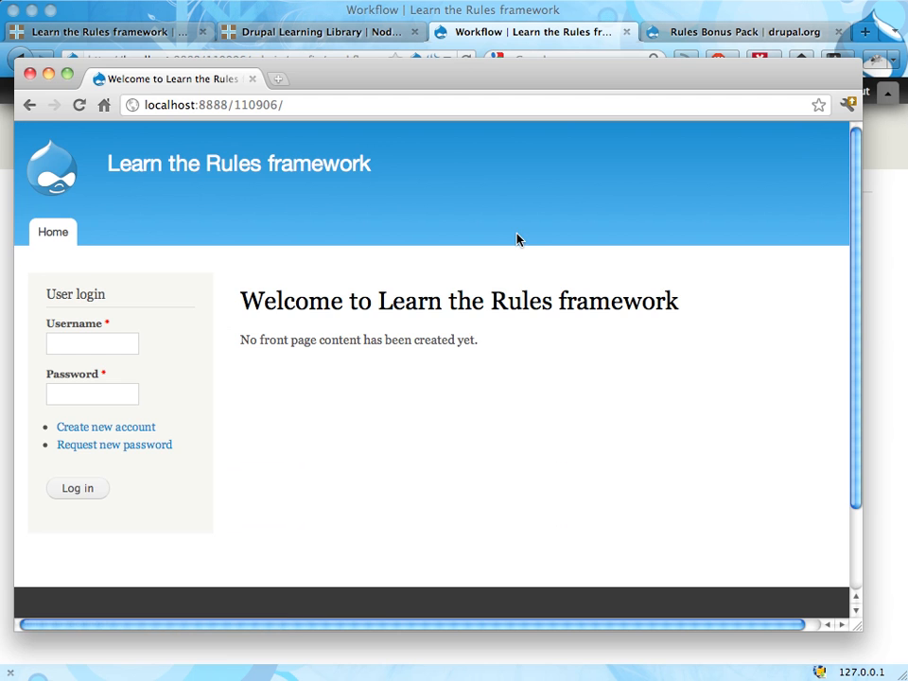
# Flush all site caches in Firefox and open the Rules administration page
pyautogui.click(2, 206)
pyautogui.moveTo(20, 91)
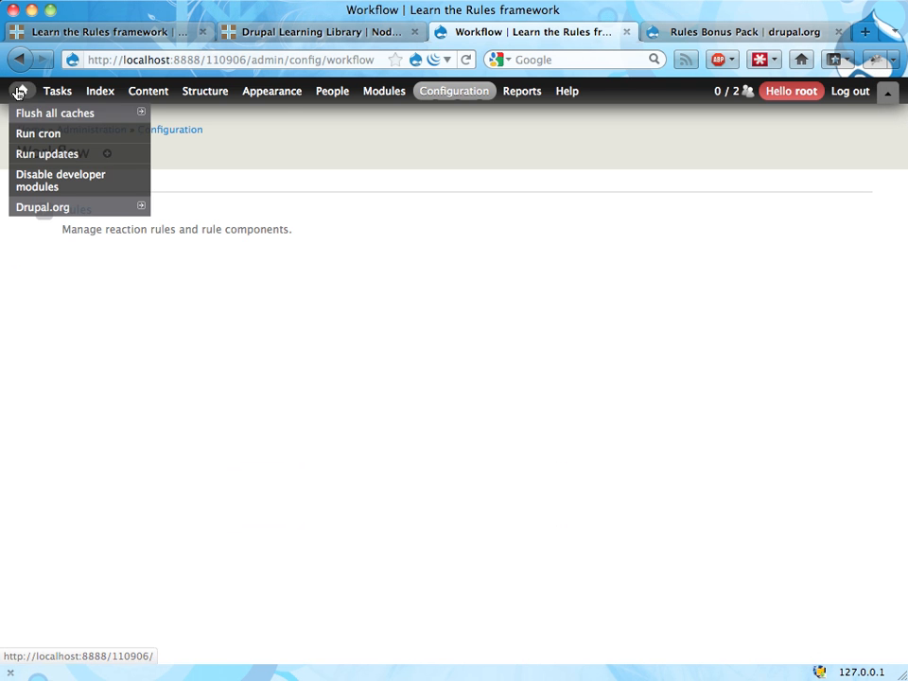
pyautogui.click(21, 117)
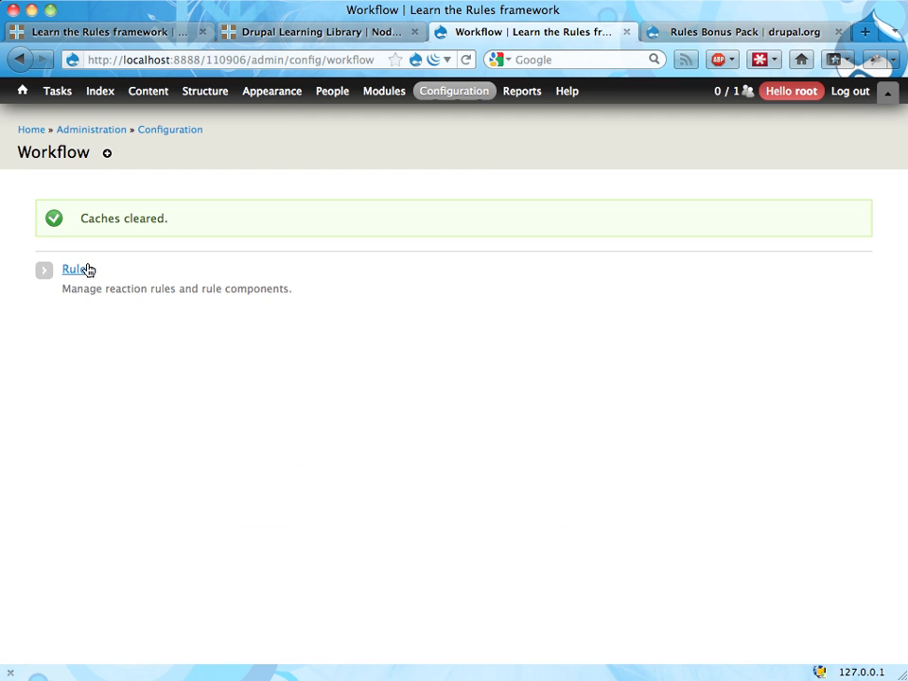
pyautogui.click(82, 272)
# Retest the login redirect in Chrome by entering the root username and the account password and logging in
pyautogui.press('super+Tab')
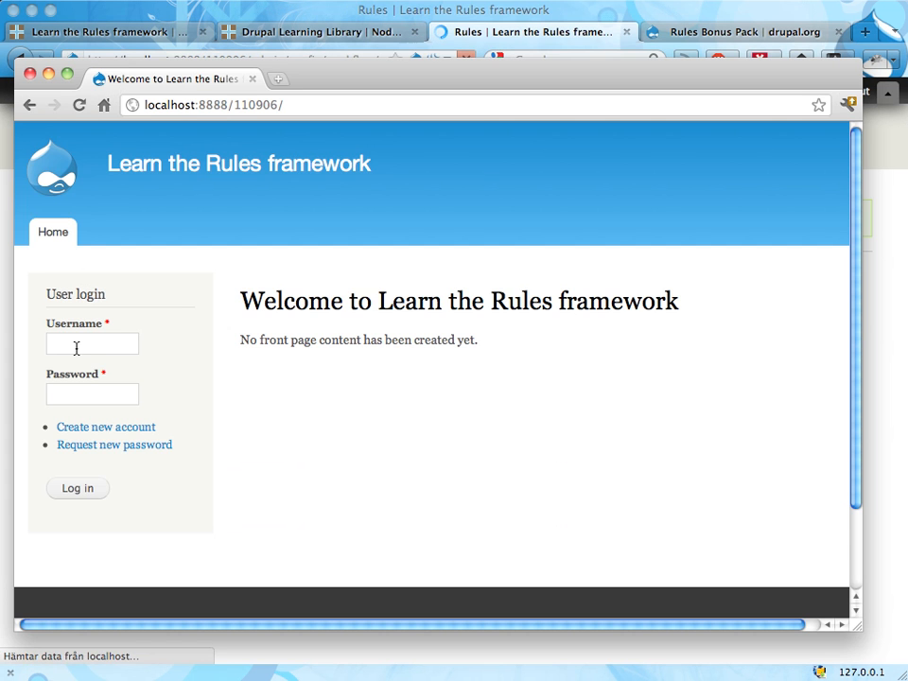
pyautogui.click(75, 346)
pyautogui.write('root')
pyautogui.hscroll(1, 431, 369)
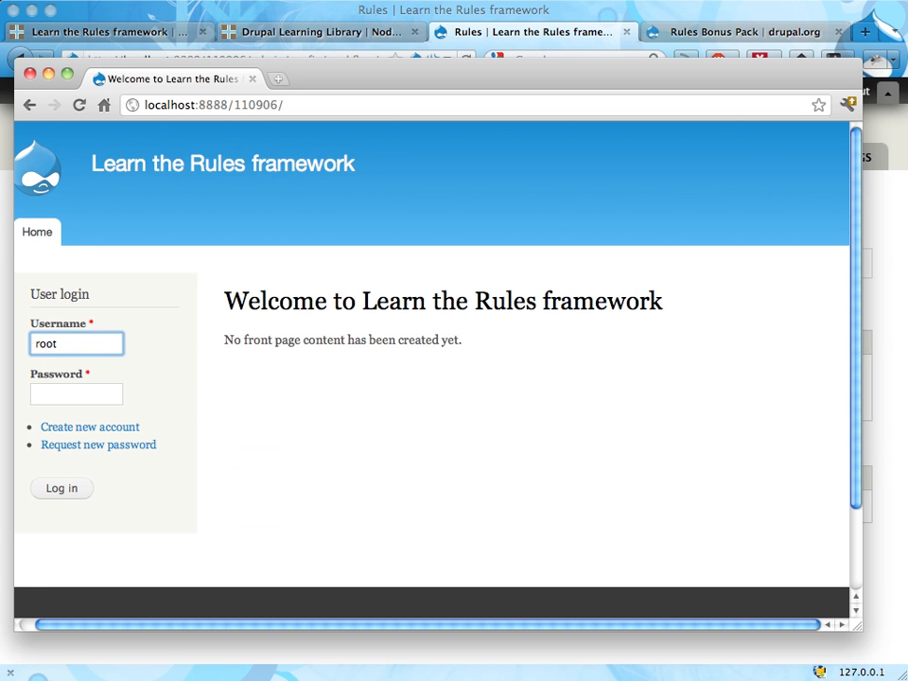
pyautogui.hscroll(-1, 297, 384)
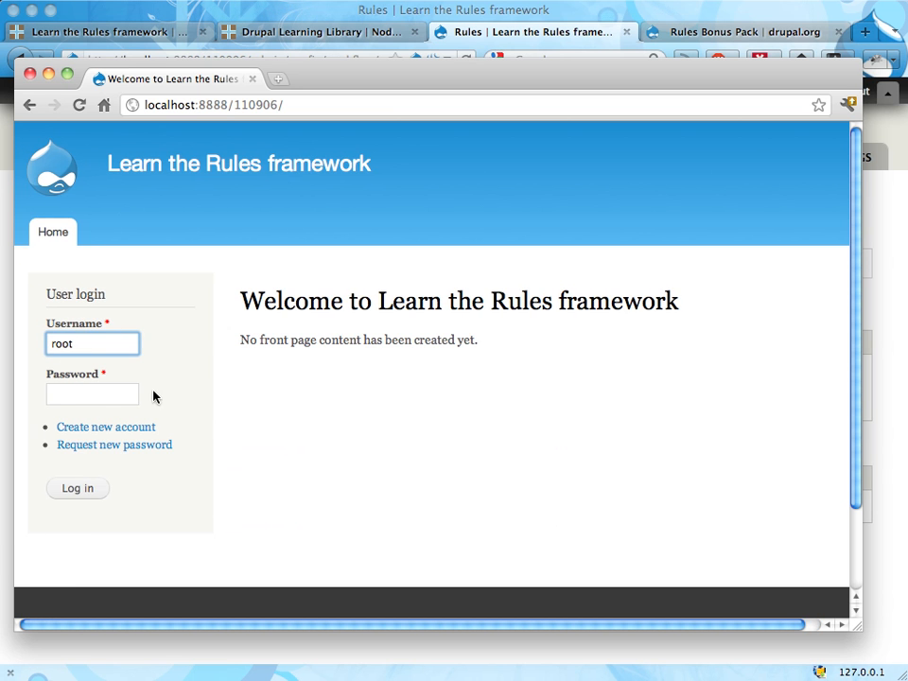
pyautogui.click(111, 397)
pyautogui.write('root')
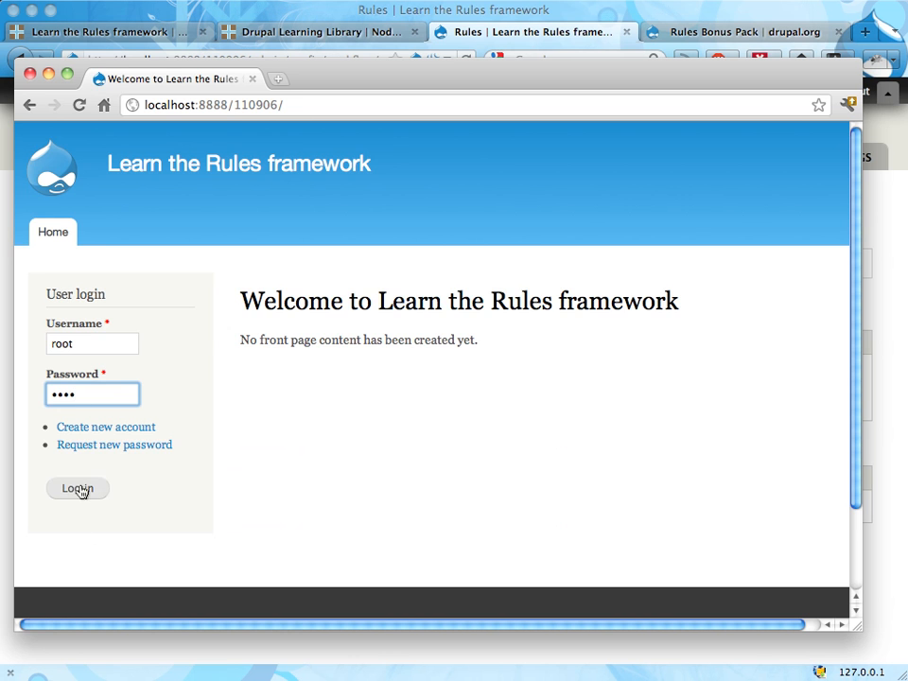
pyautogui.click(79, 488)
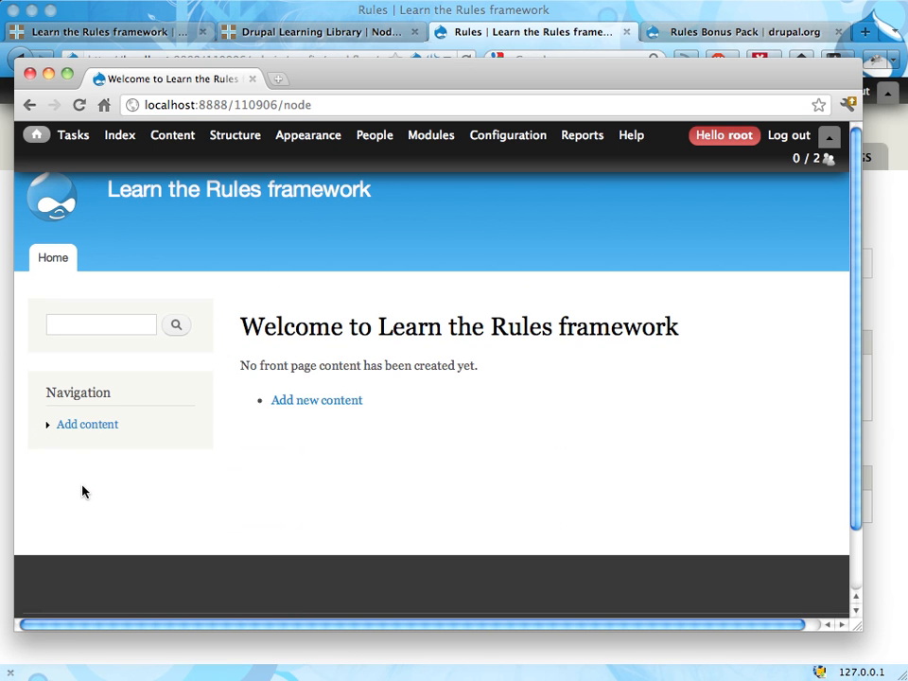
# Return to Firefox and enable Force redirect on the Page redirect action of the "Login redirect for administrators" rule, saving the action
pyautogui.press('super+w')
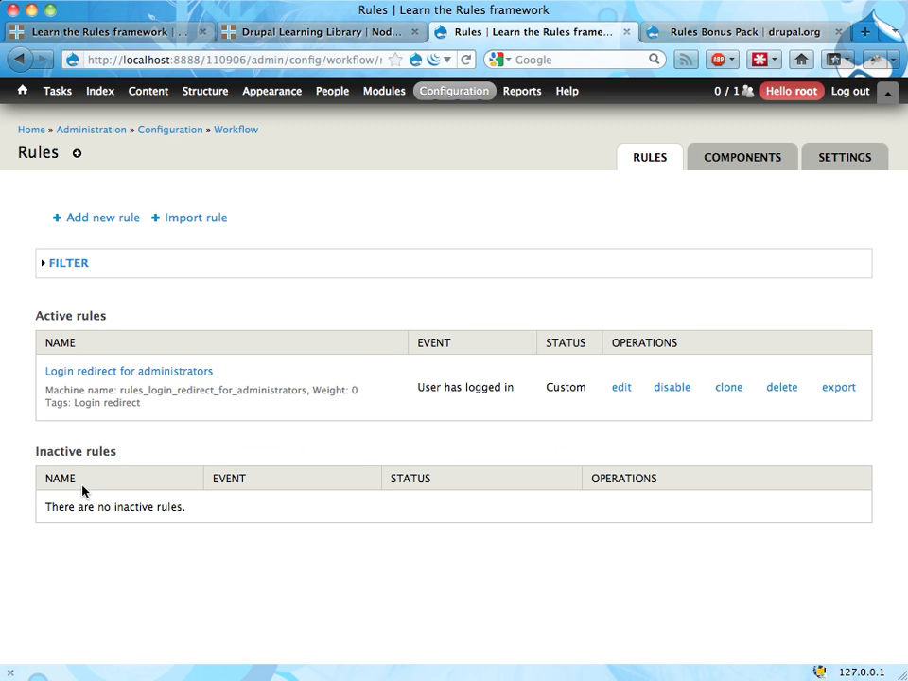
pyautogui.click(166, 372)
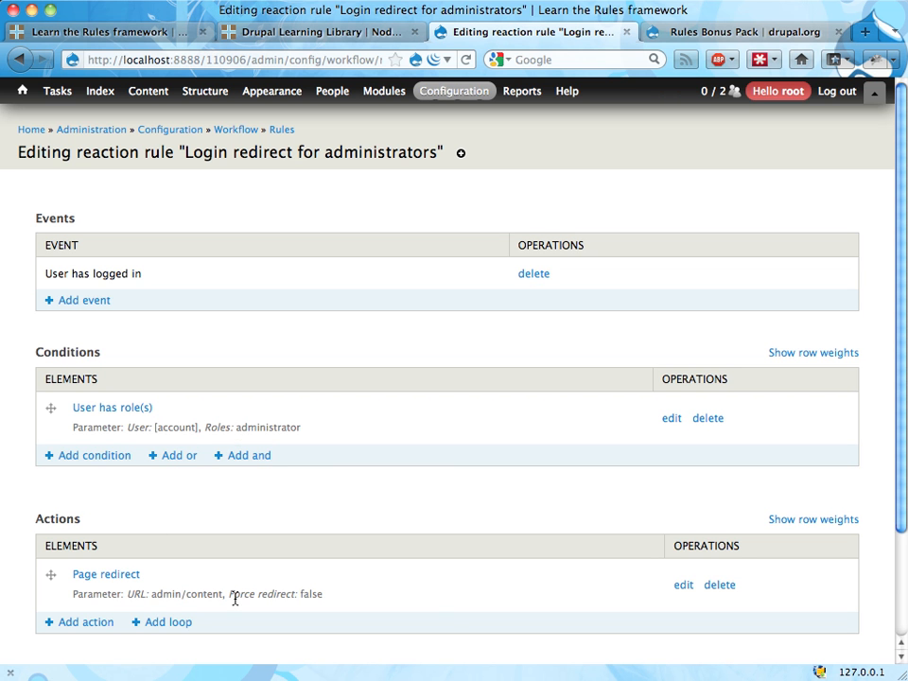
pyautogui.click(683, 585)
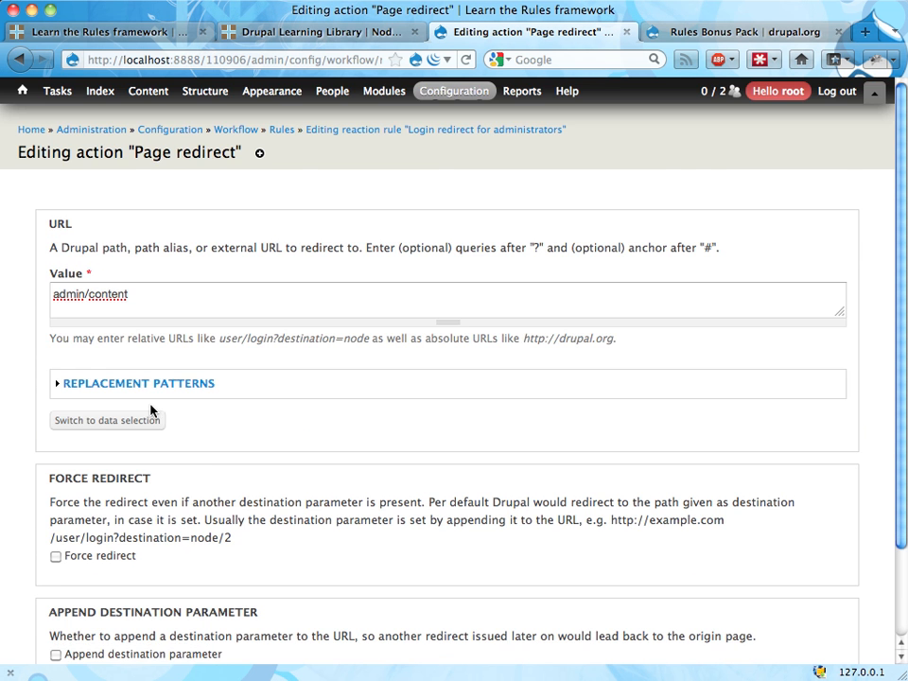
pyautogui.scroll(-2, 114, 444)
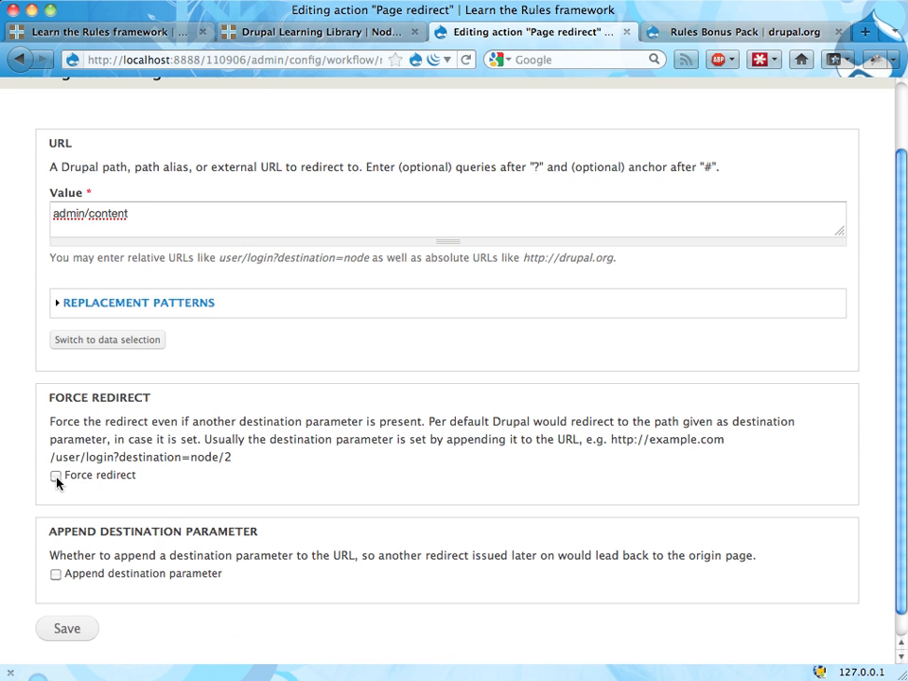
pyautogui.click(55, 477)
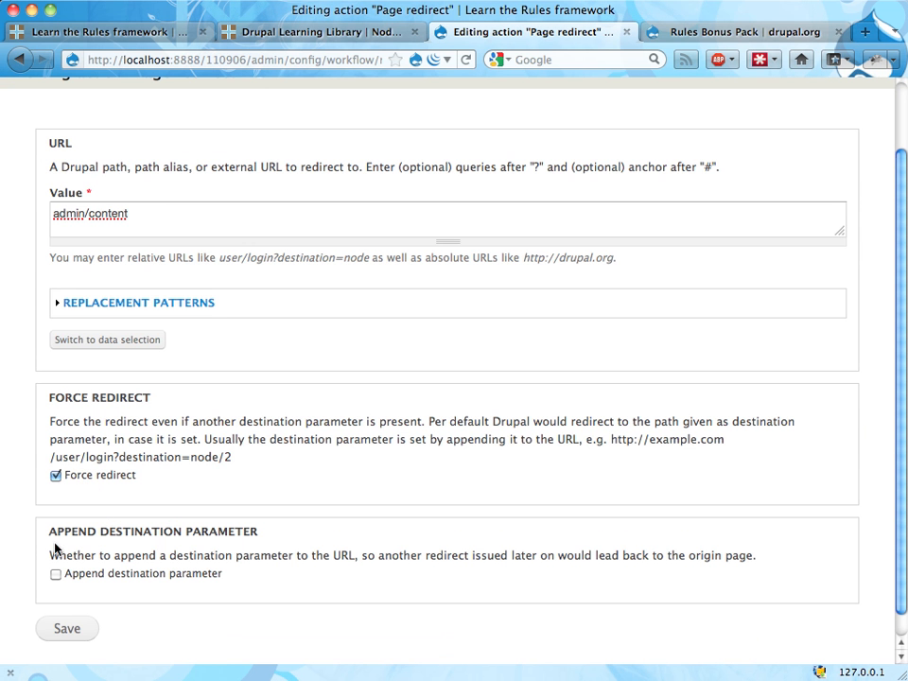
pyautogui.click(53, 634)
# Switch to Chrome, log out of the site and log back in with the username root and the account password
pyautogui.press('super+Tab')
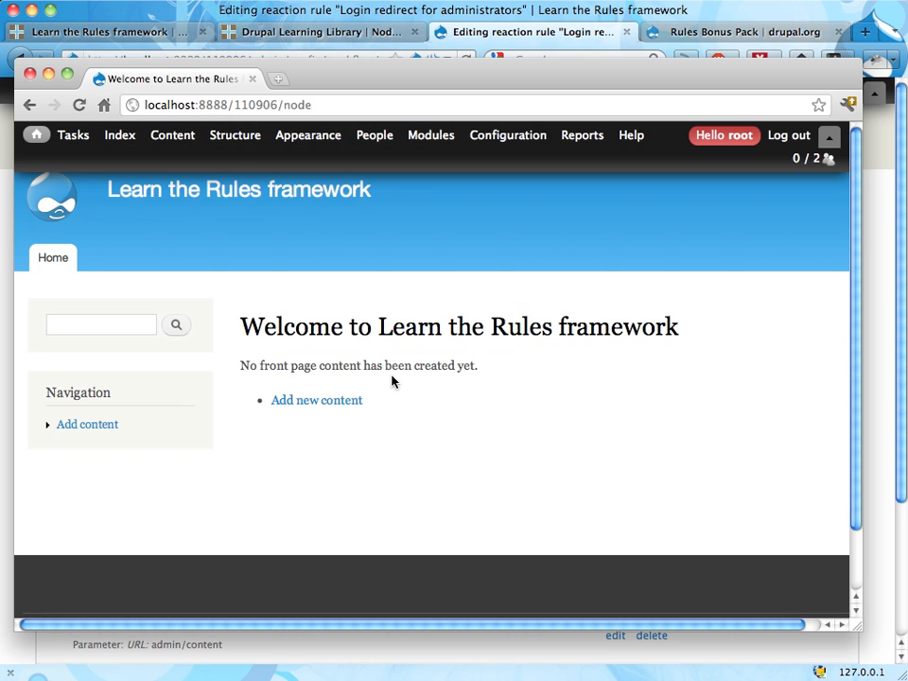
pyautogui.click(789, 135)
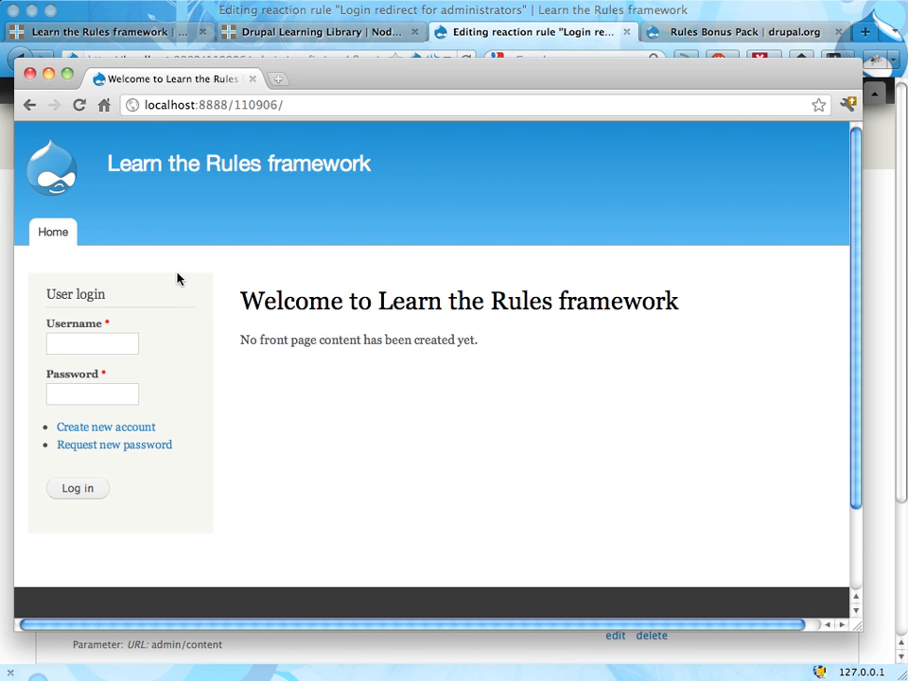
pyautogui.click(98, 344)
pyautogui.write('root')
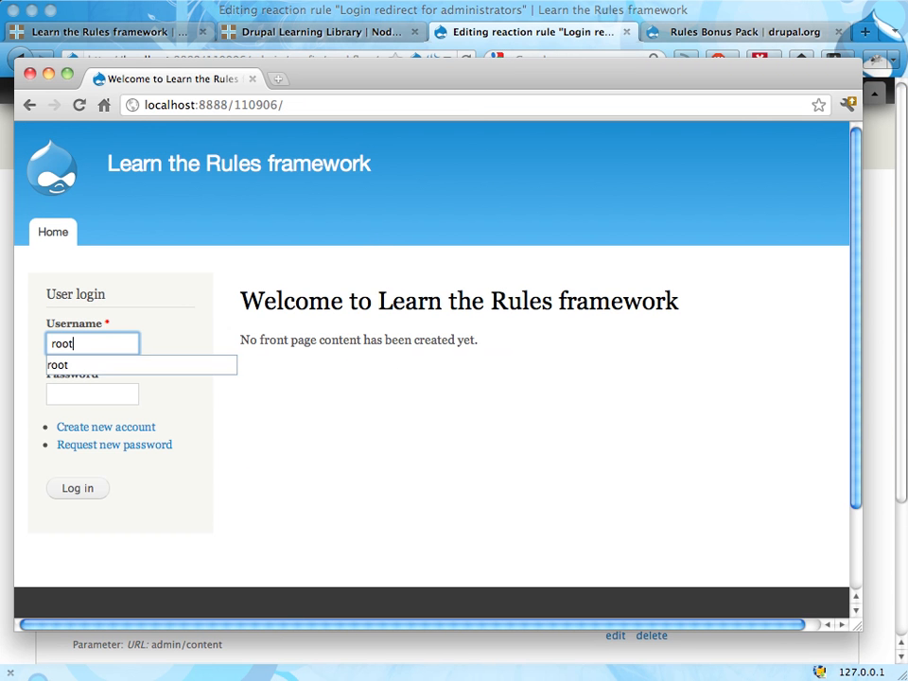
pyautogui.press('Tab')
pyautogui.write('root')
pyautogui.press('Return')
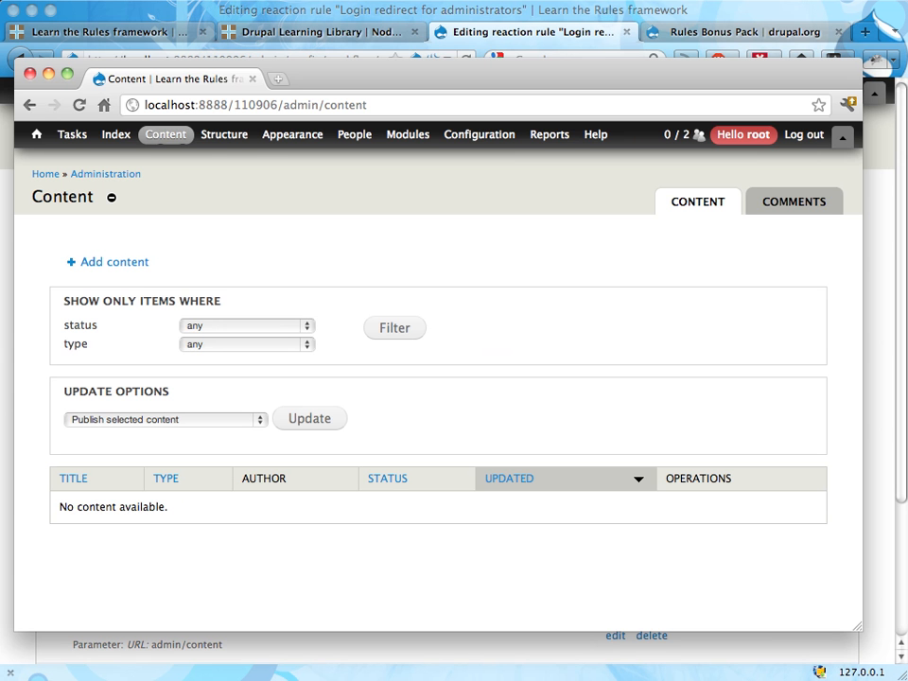
# Return to Firefox and start a new reaction rule named "Login redirect for non-administrators"
pyautogui.press('super+w')
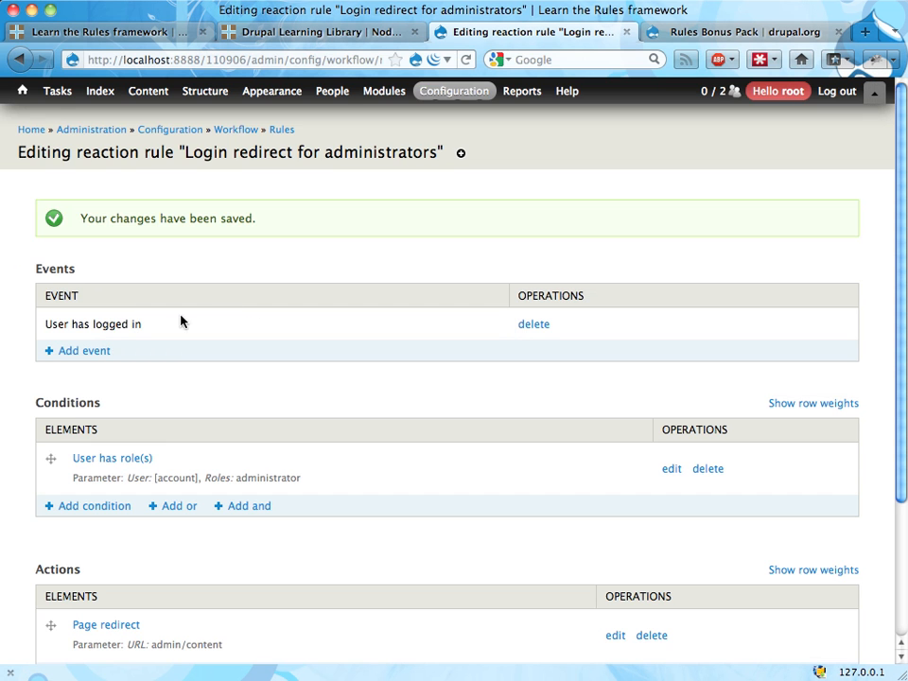
pyautogui.click(282, 130)
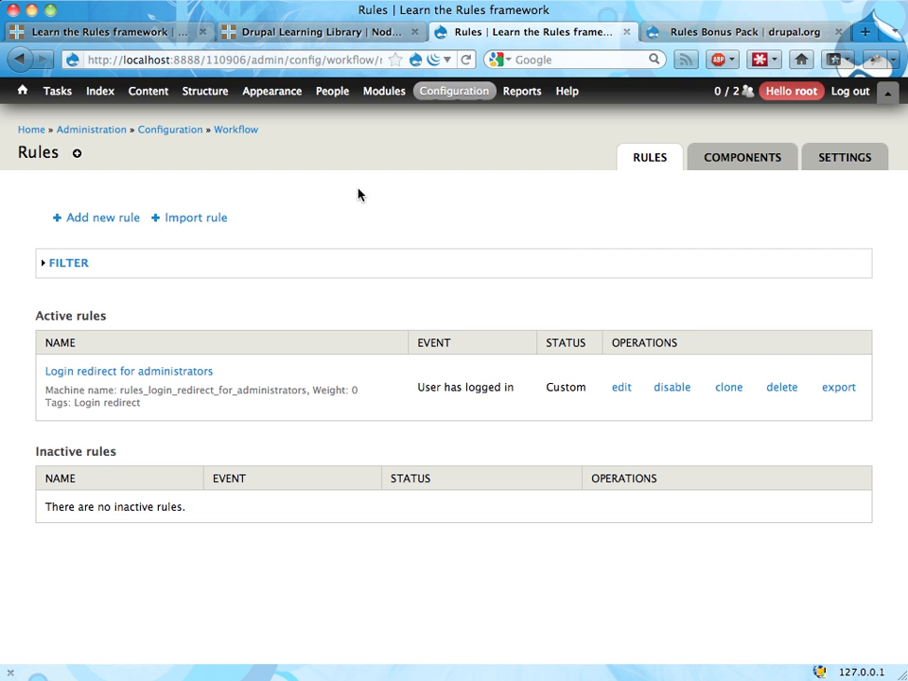
pyautogui.click(100, 217)
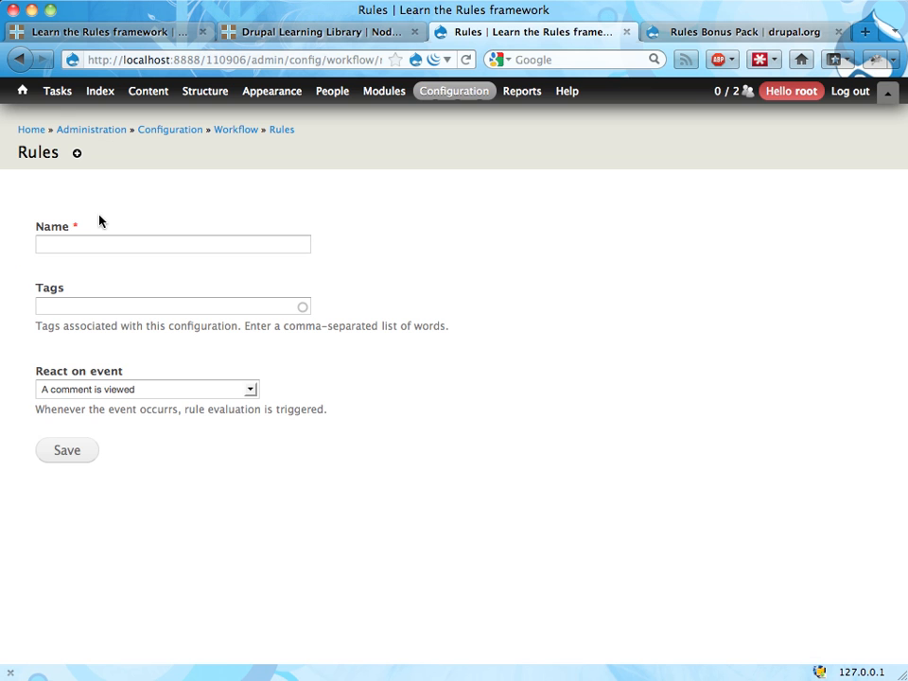
pyautogui.click(166, 250)
pyautogui.write('redi')
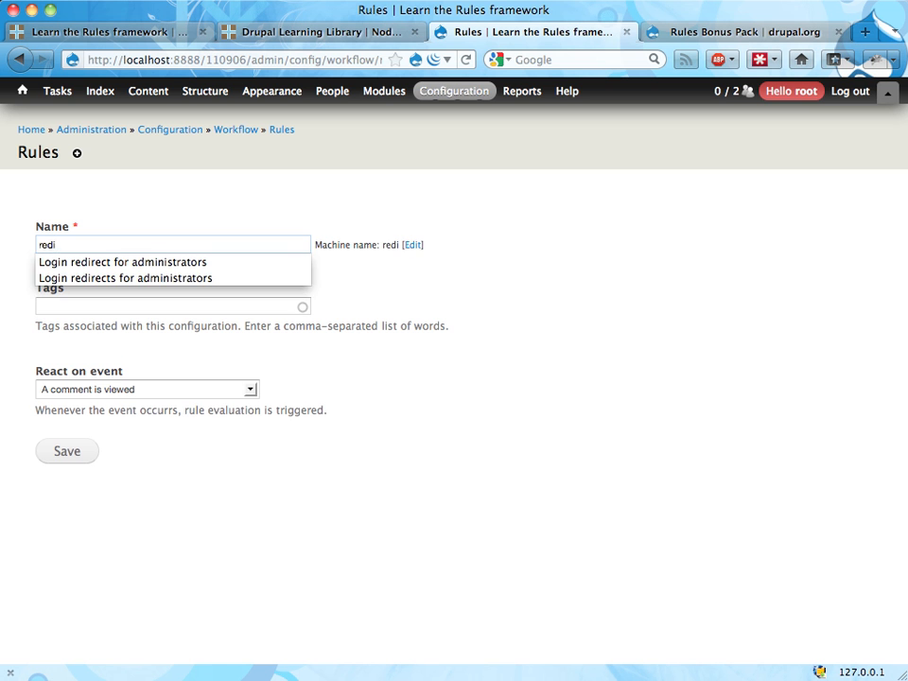
pyautogui.press('Down')
pyautogui.press('Return')
pyautogui.hotkey('alt', 'shift', 'Left')
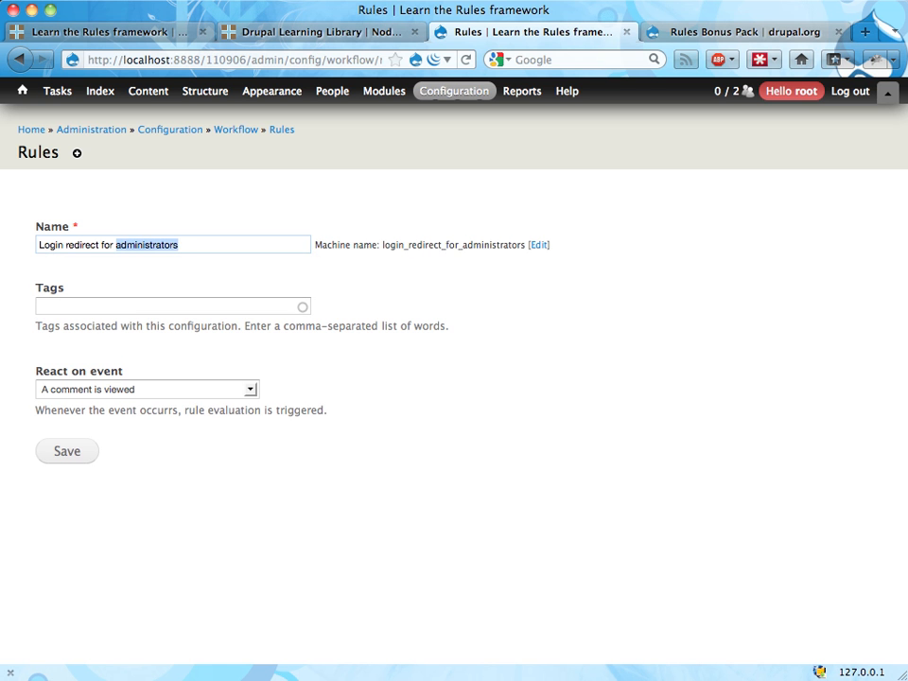
pyautogui.write('non-administrator')
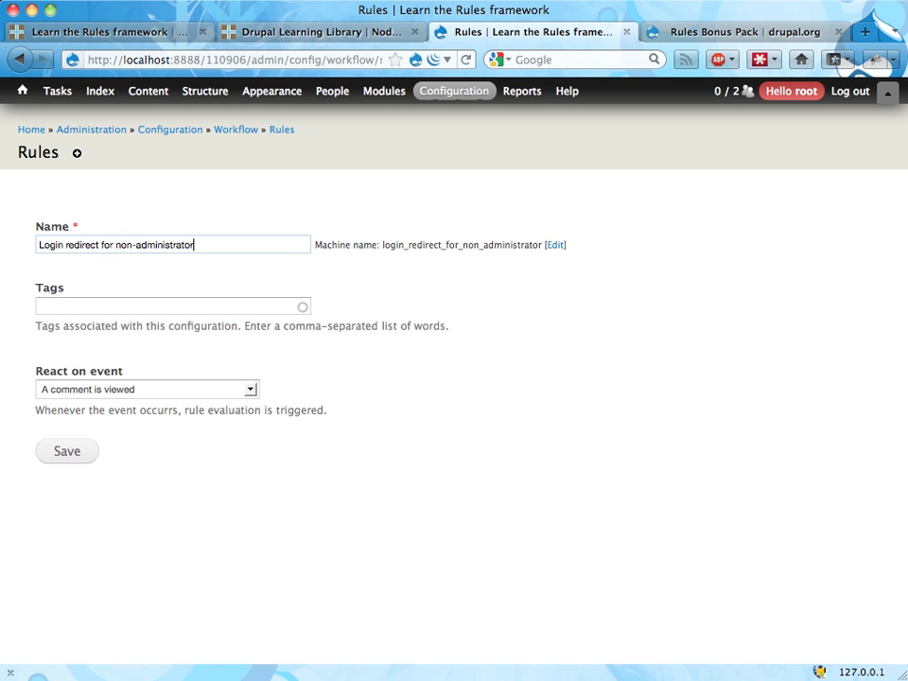
pyautogui.write('s')
# Tag the new rule "Login redirect", make it react on the event "User has logged in" and save it
pyautogui.click(171, 308)
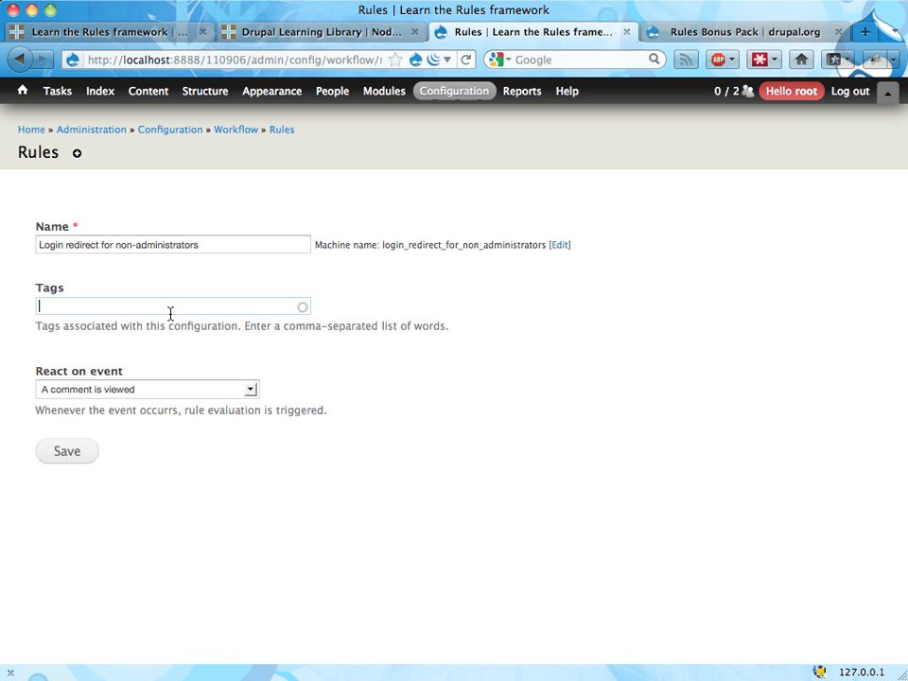
pyautogui.write('log')
pyautogui.click(172, 326)
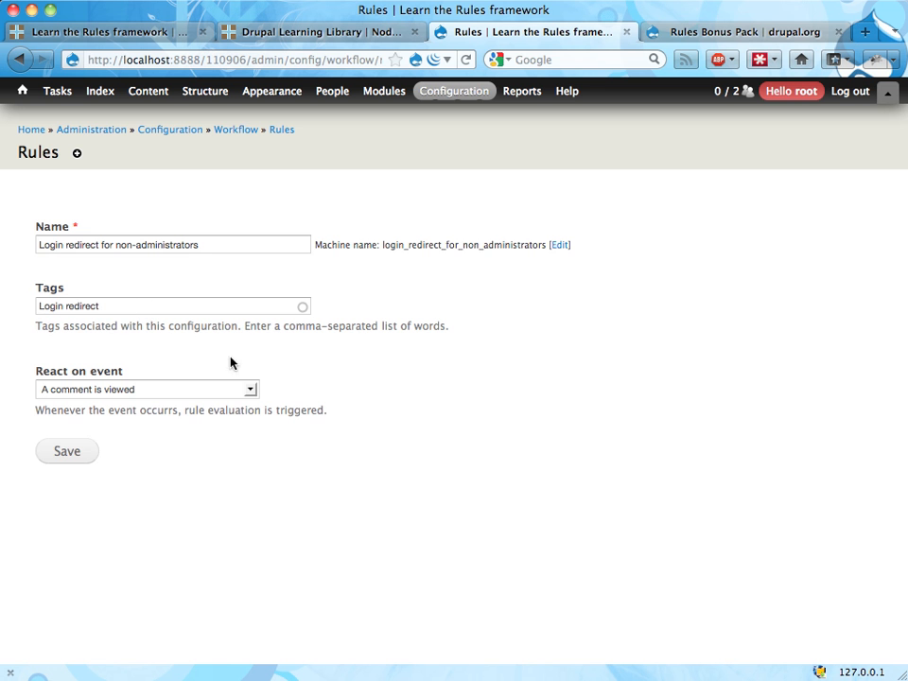
pyautogui.click(250, 391)
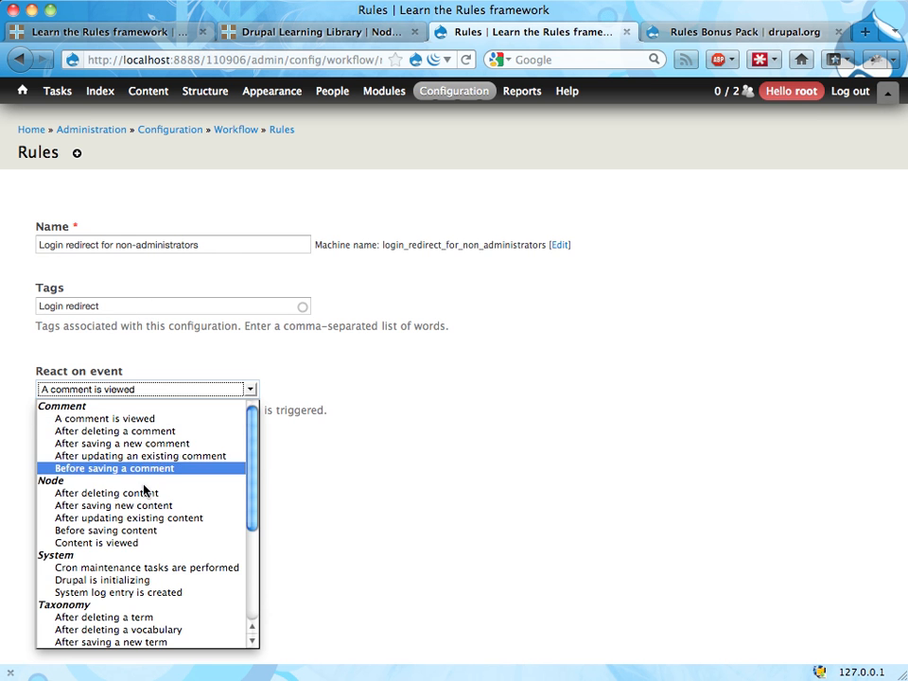
pyautogui.scroll(-5, 146, 489)
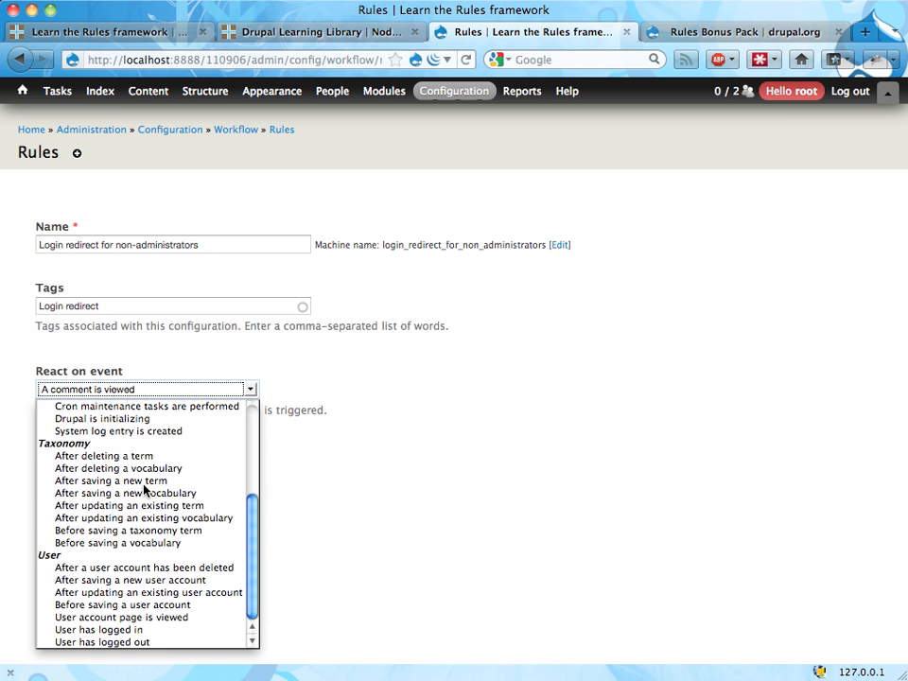
pyautogui.click(132, 629)
pyautogui.click(62, 453)
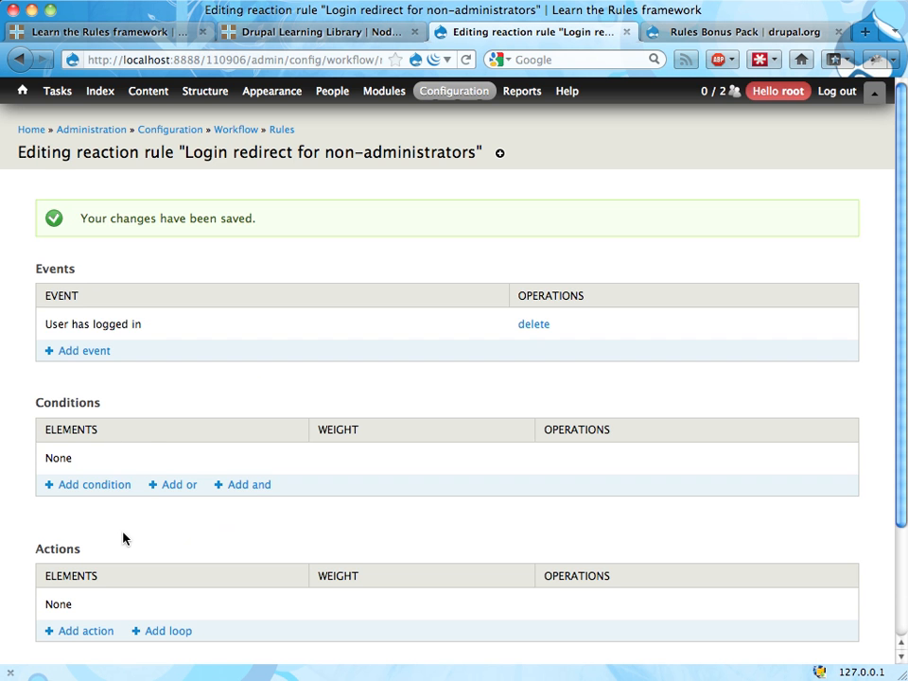
# Add a Page redirect action with the URL <front> to the rule, check the available replacement patterns and save the action
pyautogui.scroll(-3, 124, 537)
pyautogui.click(95, 504)
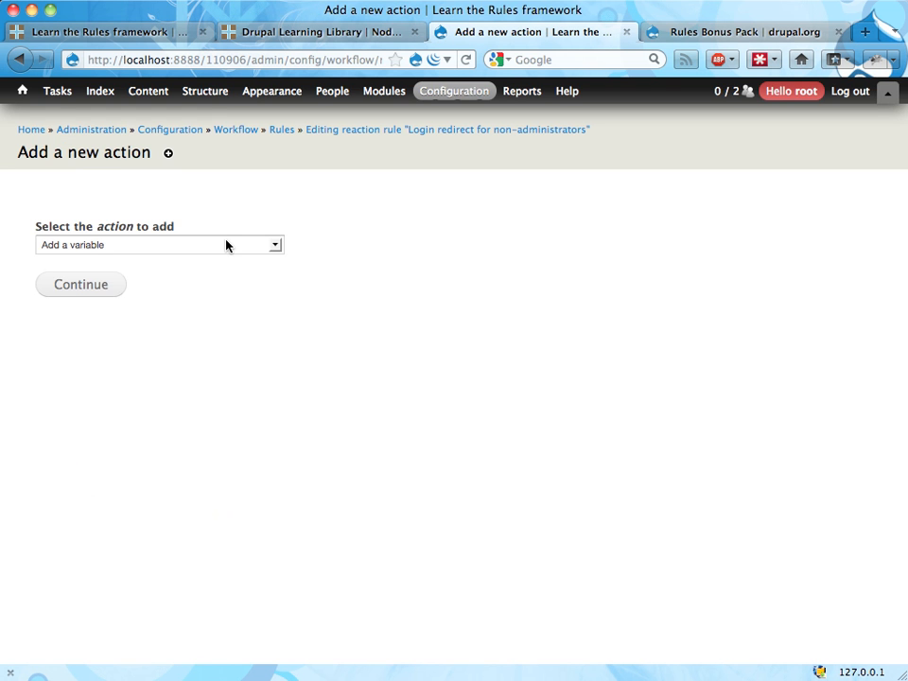
pyautogui.click(227, 245)
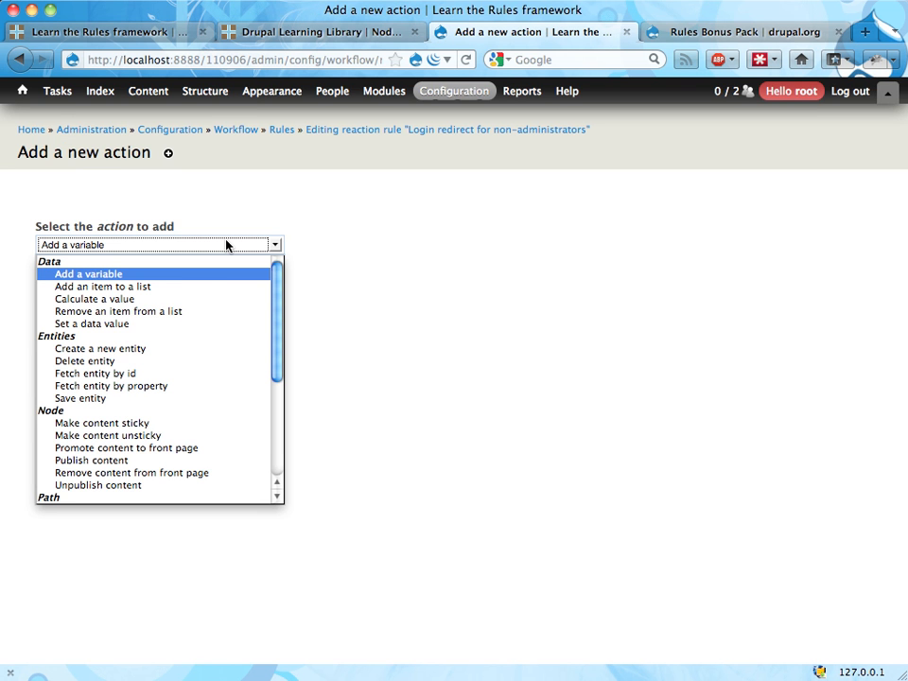
pyautogui.scroll(-5, 205, 284)
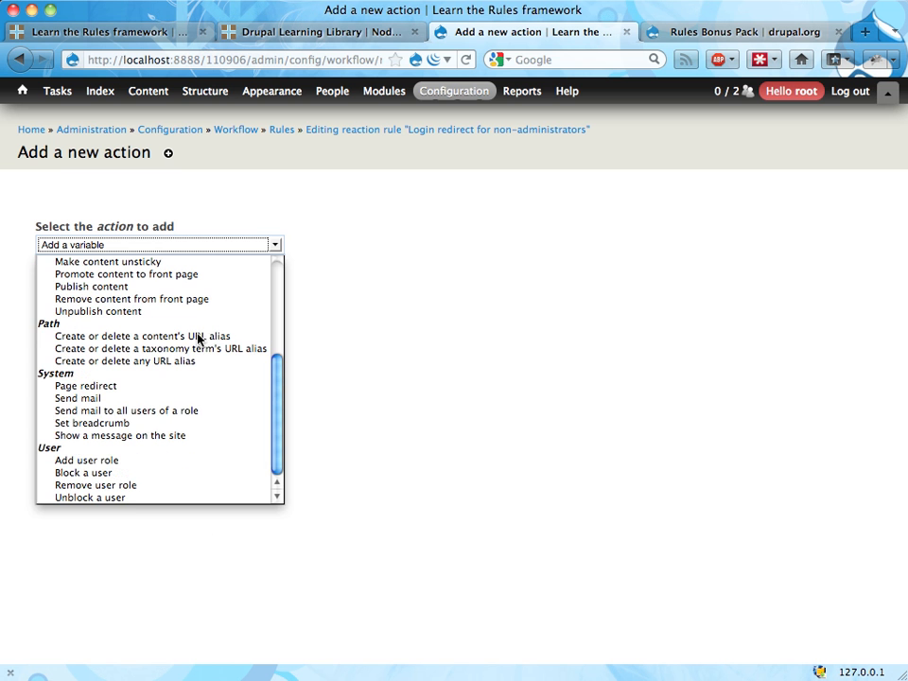
pyautogui.click(168, 385)
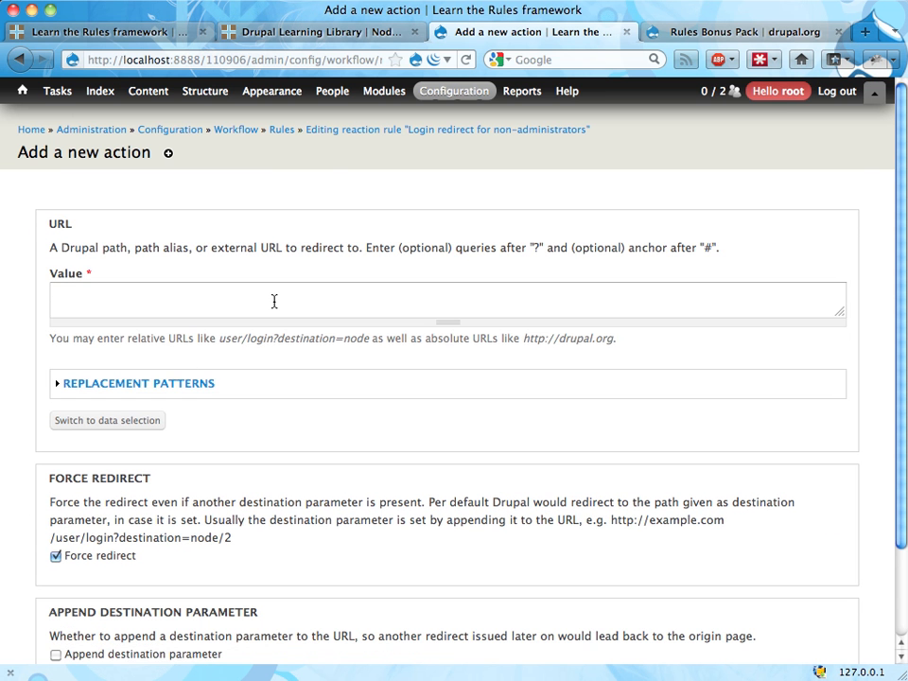
pyautogui.click(274, 301)
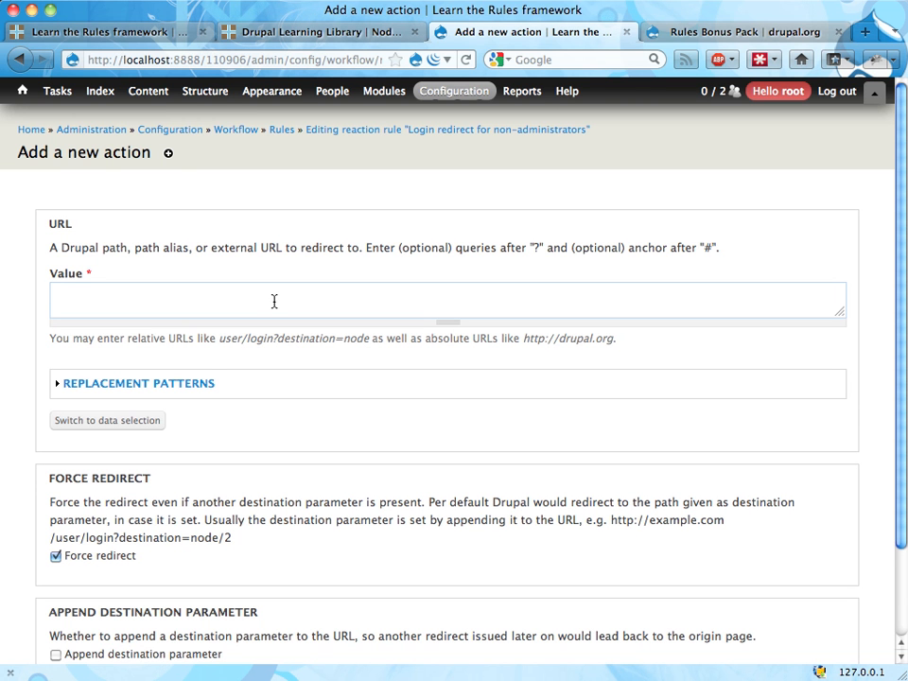
pyautogui.write('<front>')
pyautogui.click(131, 384)
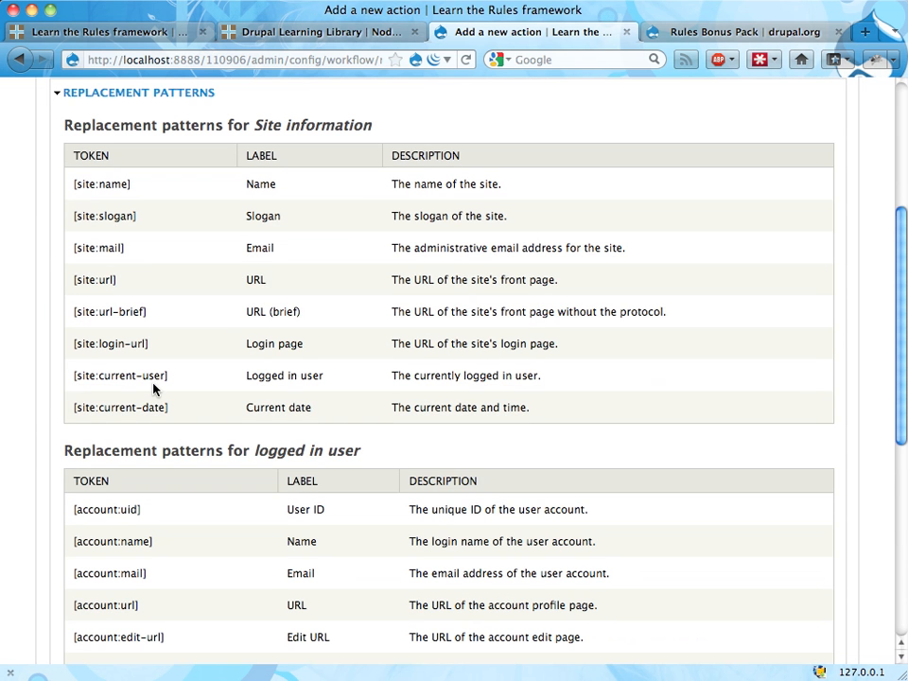
pyautogui.moveTo(117, 281); pyautogui.dragTo(73, 282)
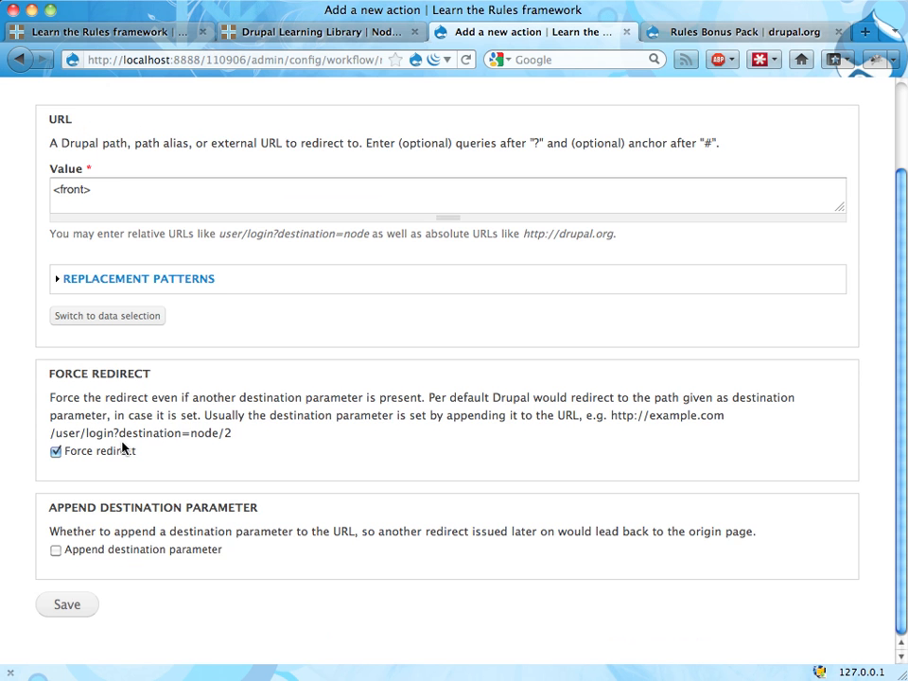
pyautogui.click(61, 605)
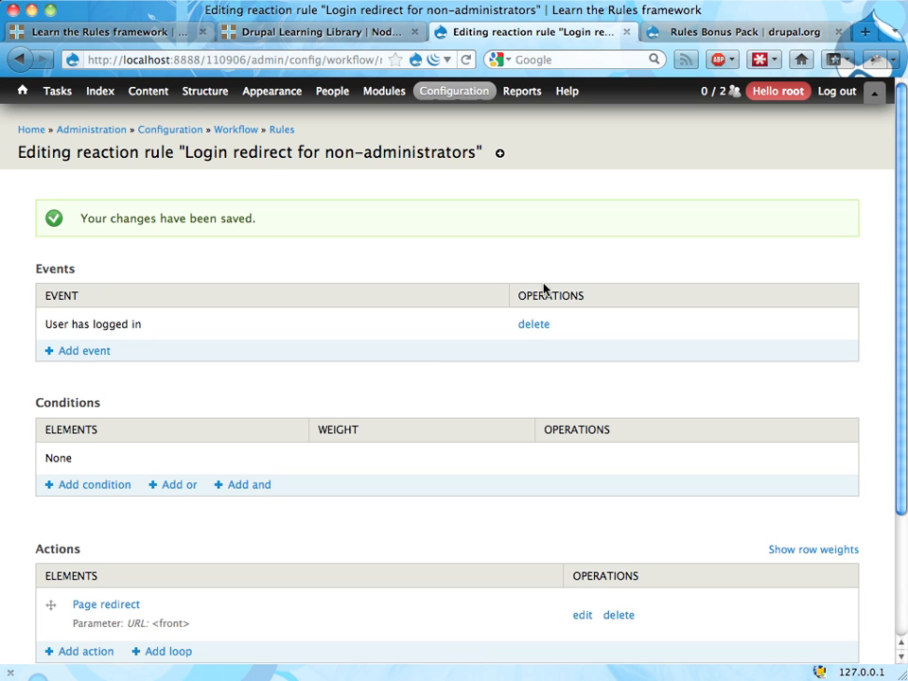
# Open the form for adding a user in a new browser tab and enter the username test and the account's e-mail address
pyautogui.moveTo(329, 96)
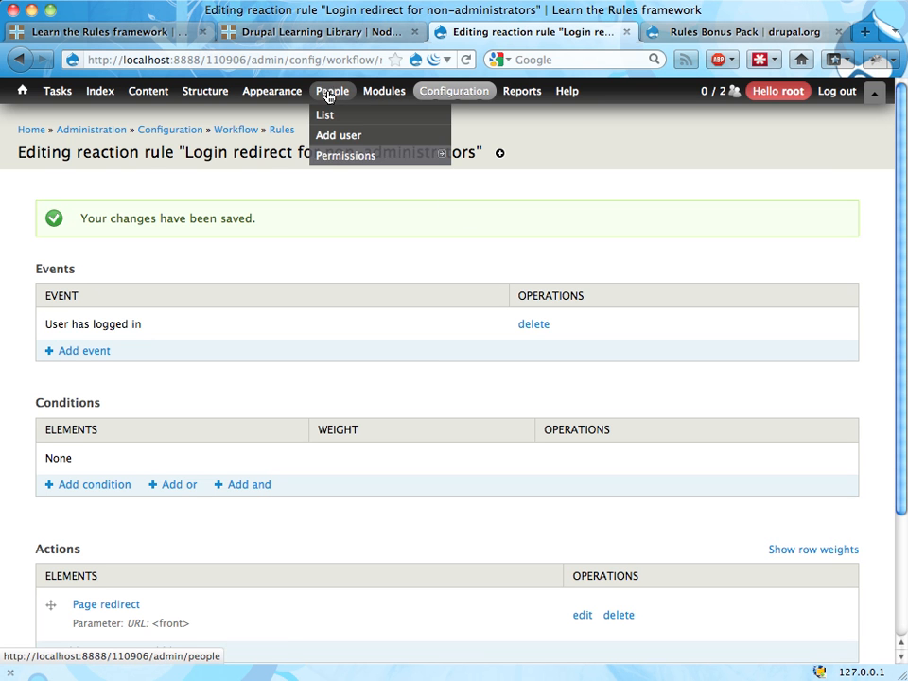
pyautogui.keyDown('super'); pyautogui.click(333, 139); pyautogui.keyUp('super')
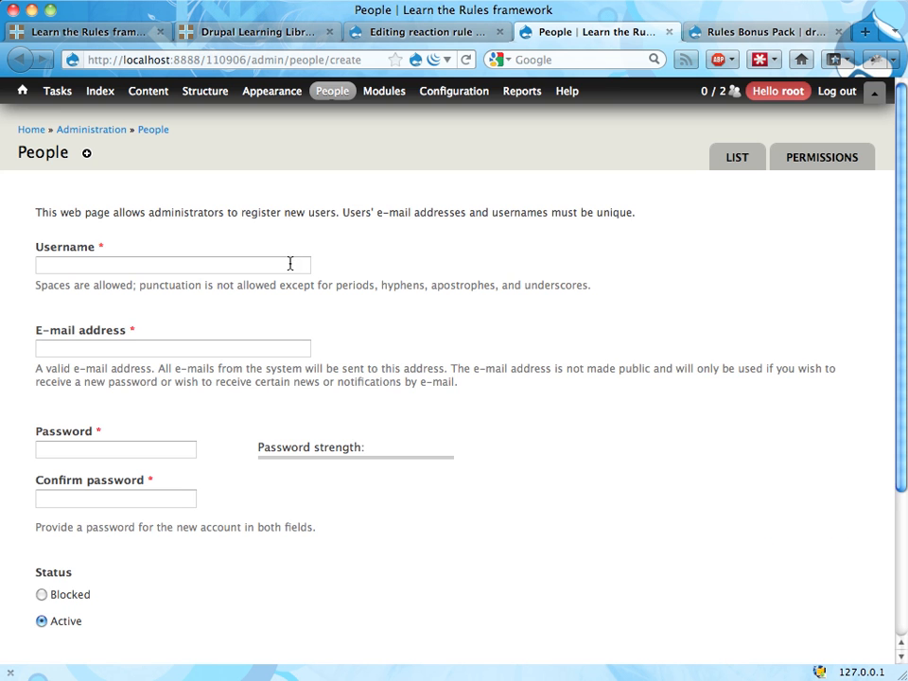
pyautogui.click(196, 272)
pyautogui.write('test')
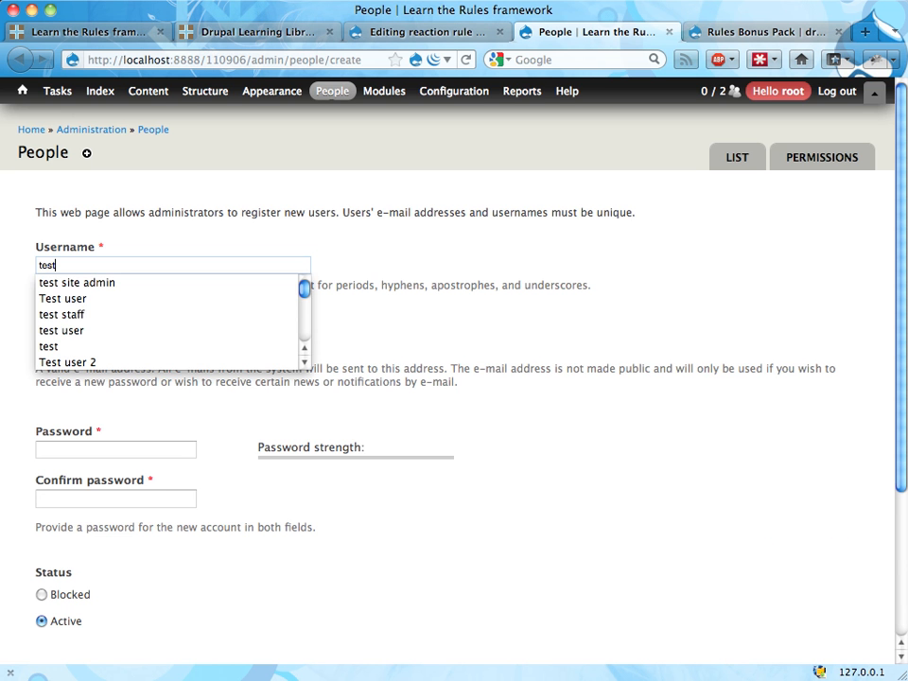
pyautogui.press('Tab')
pyautogui.write('test')
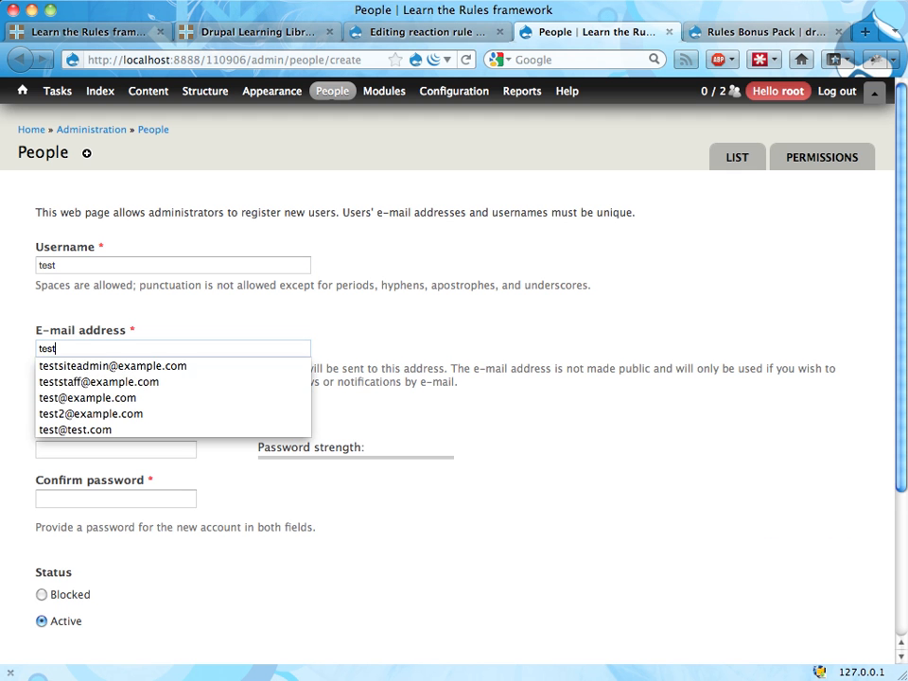
pyautogui.press('Down')
pyautogui.press('Down')
pyautogui.press('Down')
pyautogui.press('Return')
pyautogui.press('Tab')
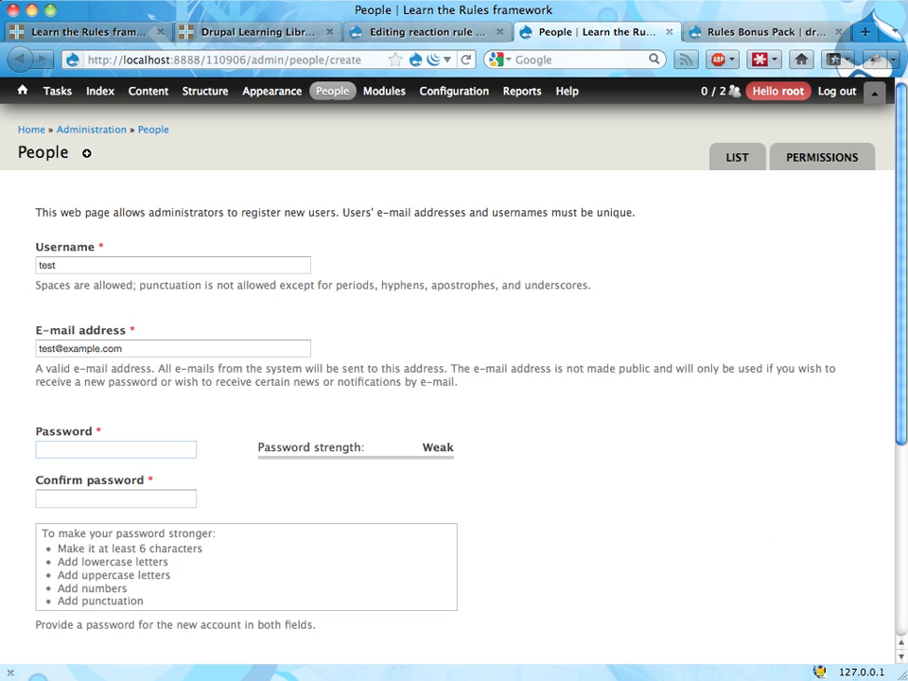
# Enter and confirm the new user's password and create the account without the administrator role
pyautogui.write('test')
pyautogui.press('Tab')
pyautogui.write('test')
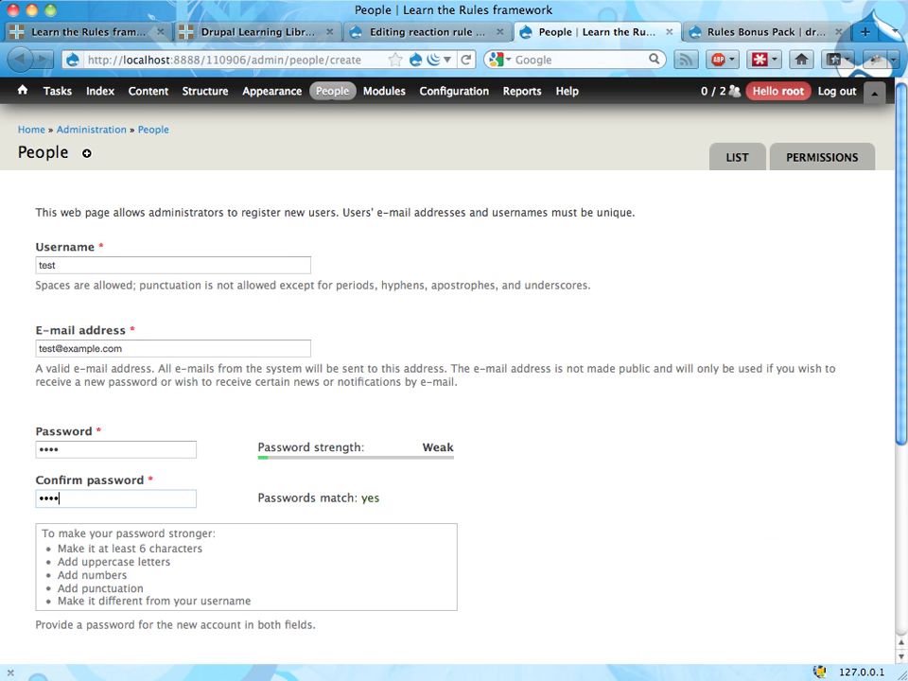
pyautogui.scroll(-5, 240, 367)
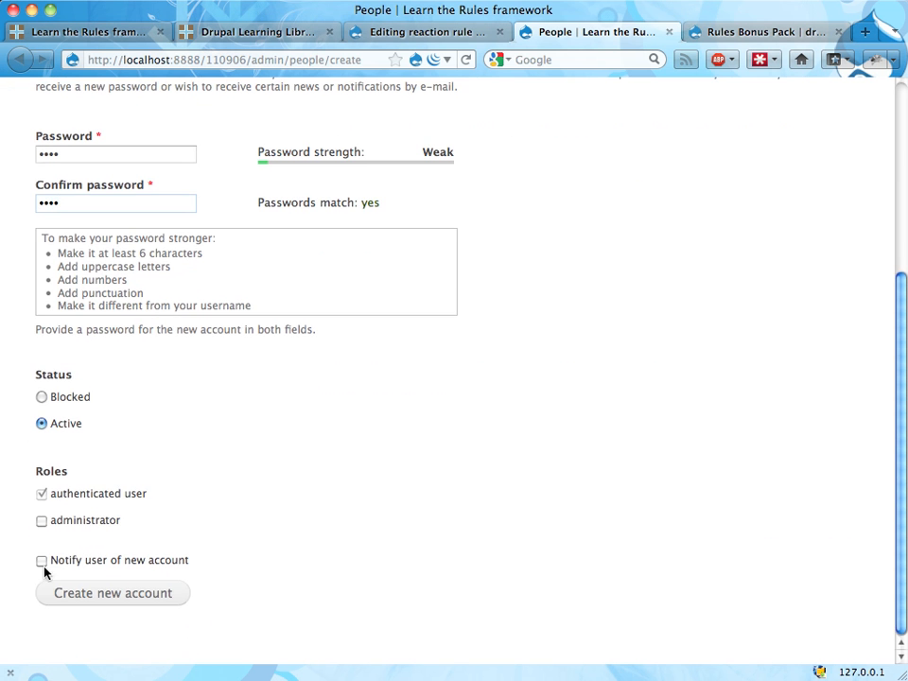
pyautogui.click(94, 597)
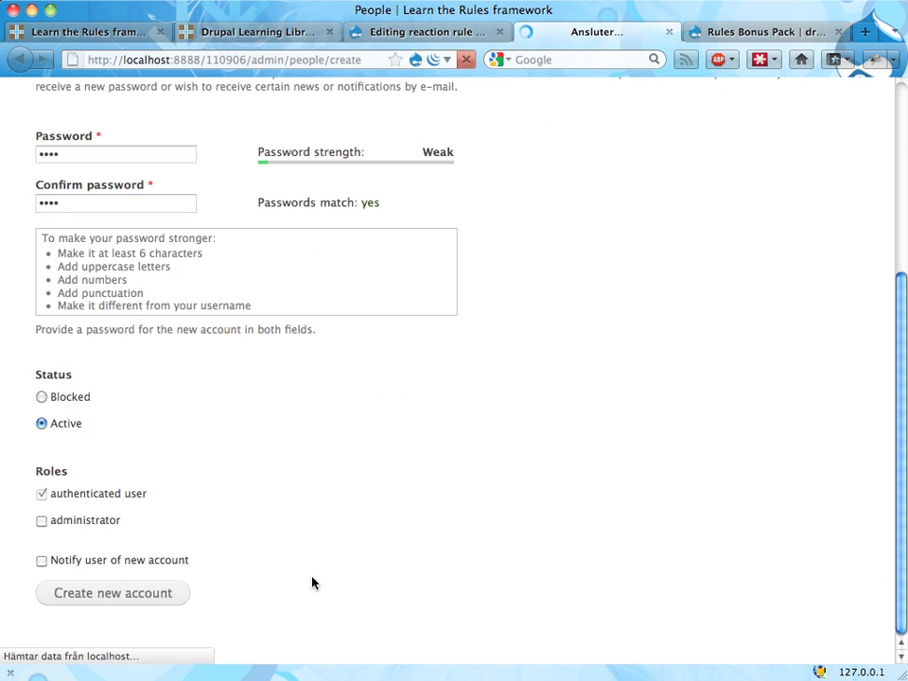
# Start a new "User has role(s)" condition on the "Login redirect for non-administrators" rule
pyautogui.hotkey('ctrl', 'shift', 'Tab')
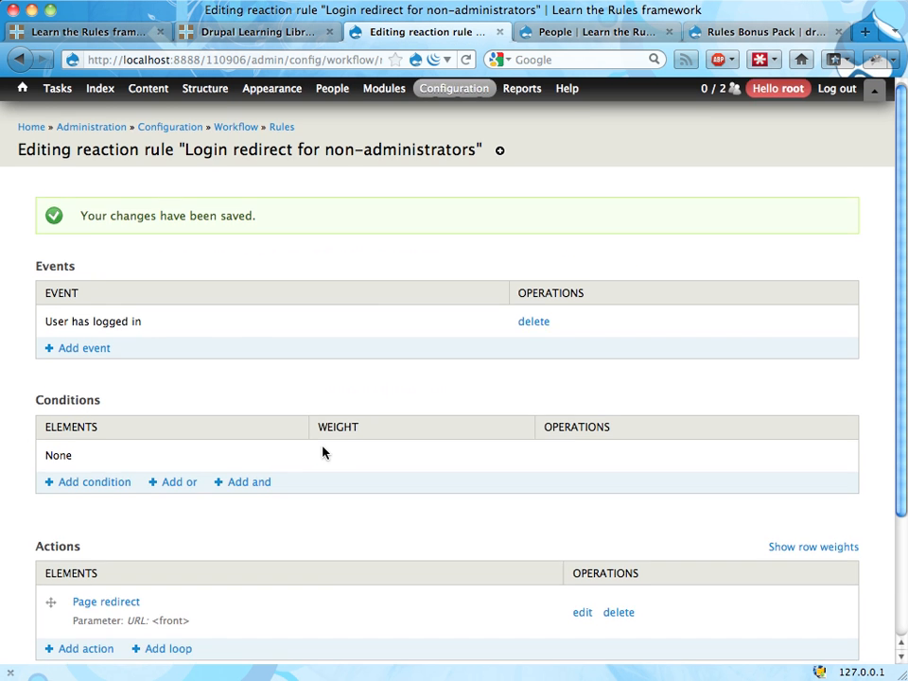
pyautogui.scroll(-3, 117, 355)
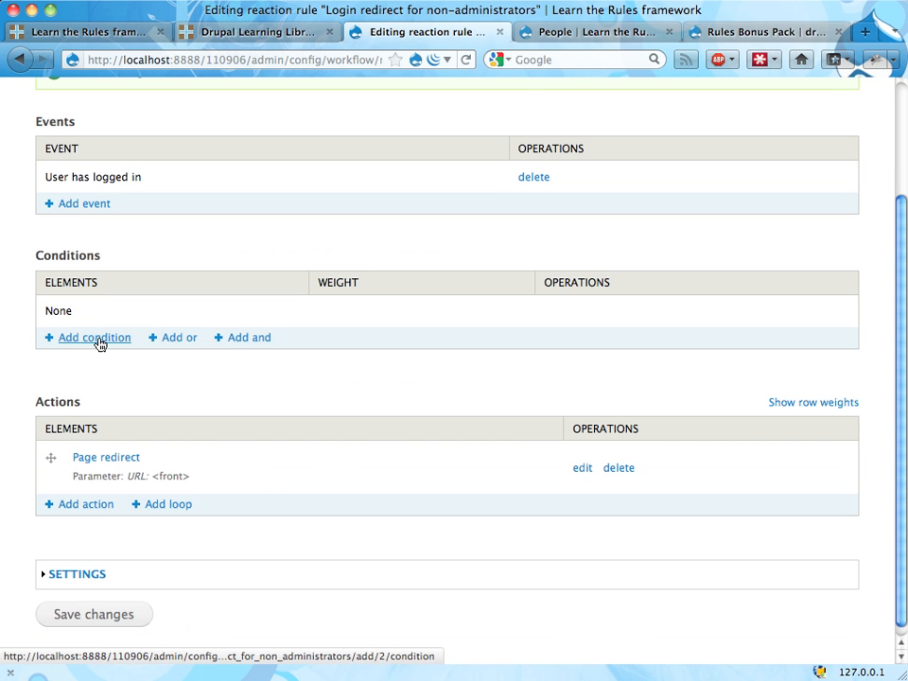
pyautogui.click(99, 338)
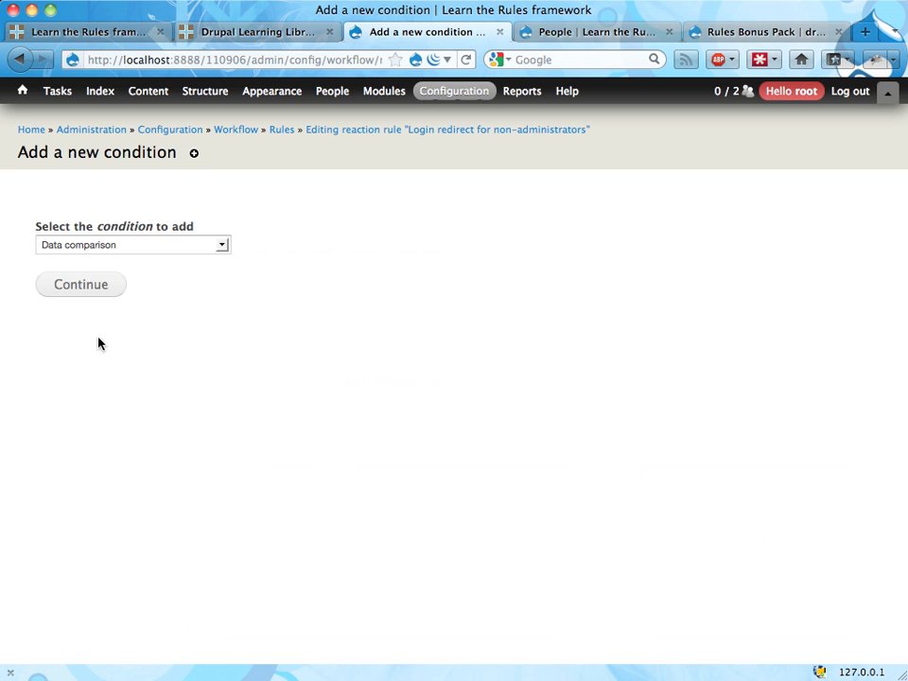
pyautogui.click(150, 248)
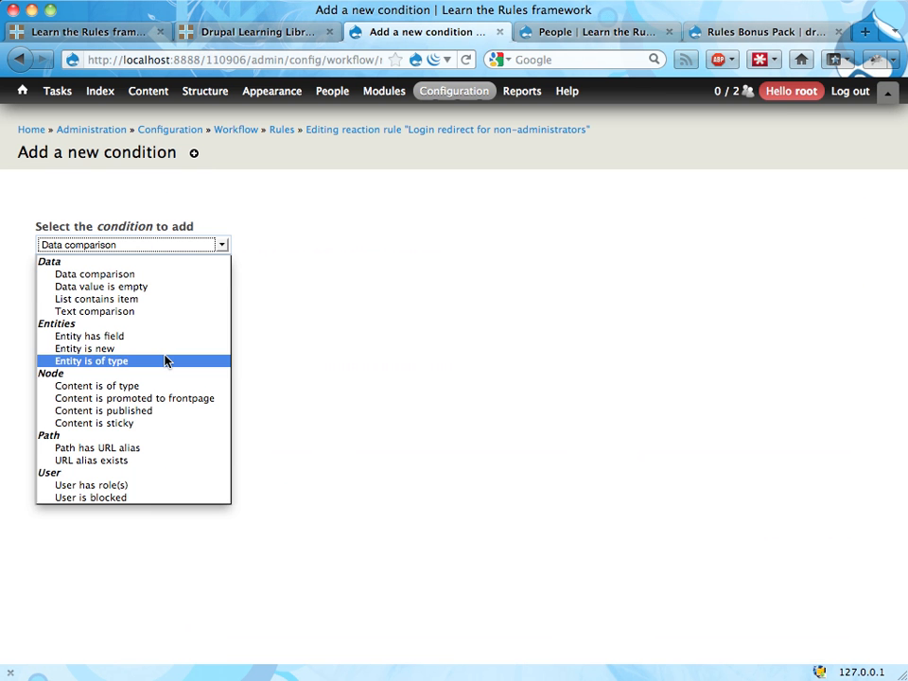
pyautogui.click(120, 488)
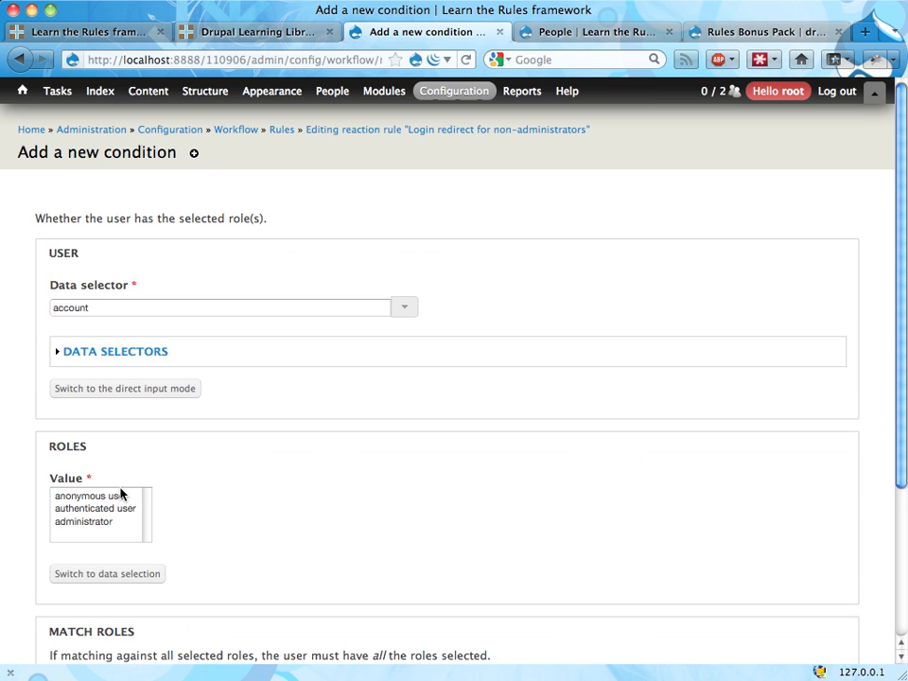
# Make the condition check for the administrator role, negate its result and save it
pyautogui.click(99, 523)
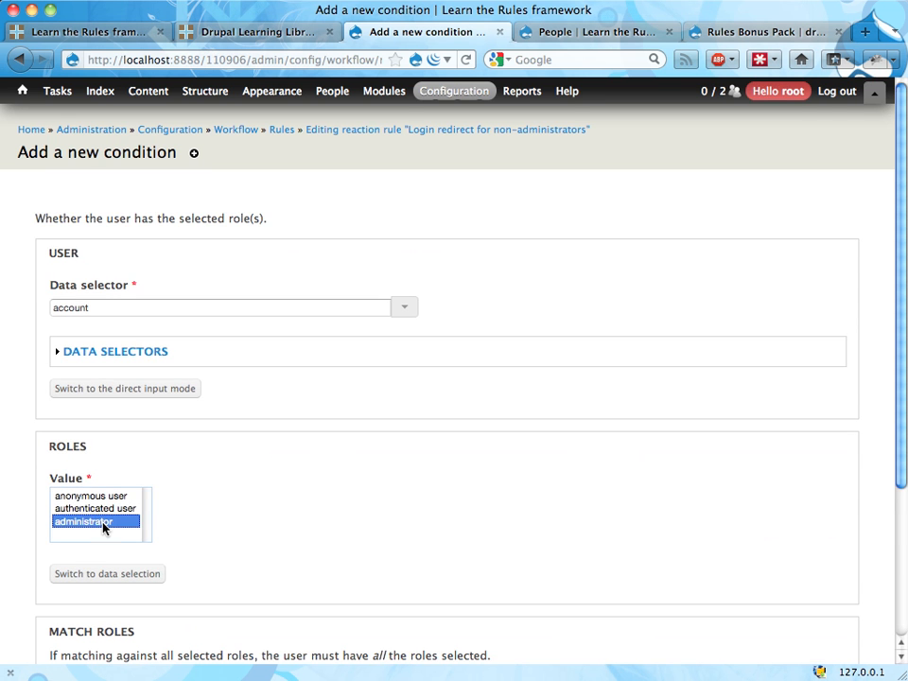
pyautogui.scroll(-3, 258, 508)
pyautogui.scroll(-1, 217, 567)
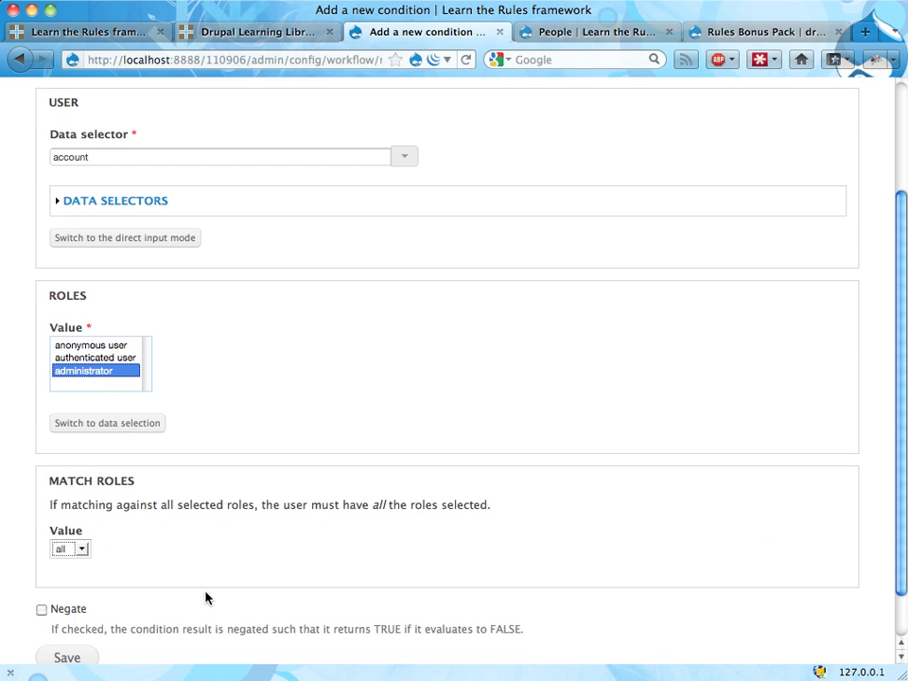
pyautogui.click(42, 610)
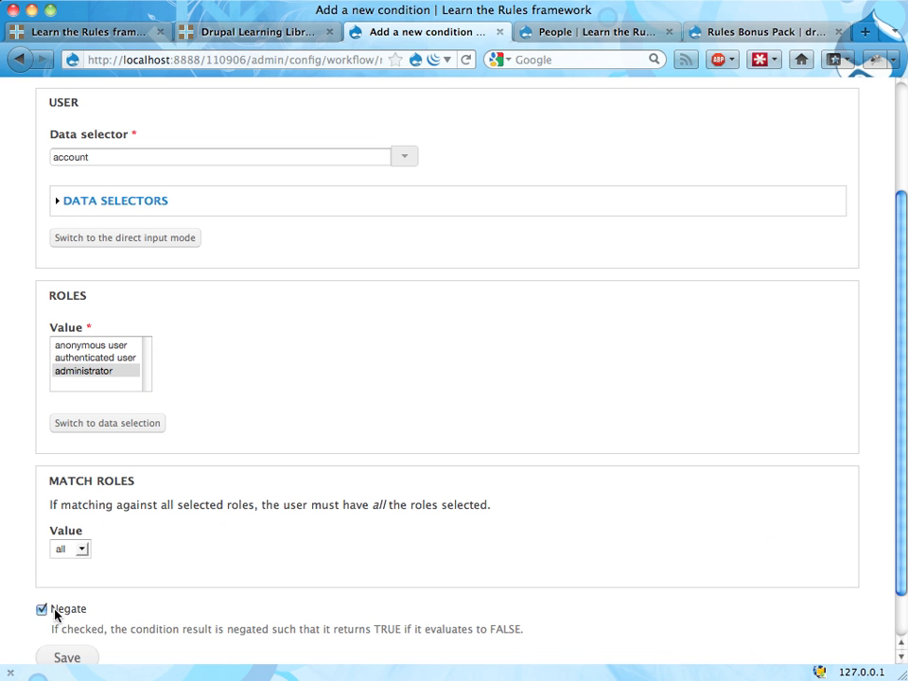
pyautogui.moveTo(54, 610); pyautogui.dragTo(114, 610)
pyautogui.scroll(-1, 173, 566)
pyautogui.scroll(-1, 77, 628)
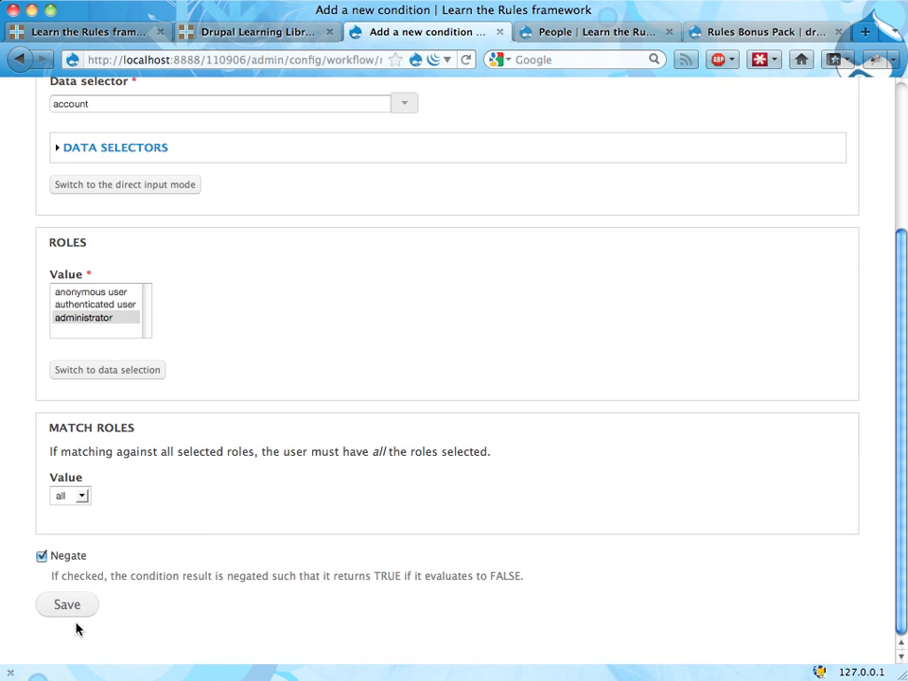
pyautogui.click(71, 610)
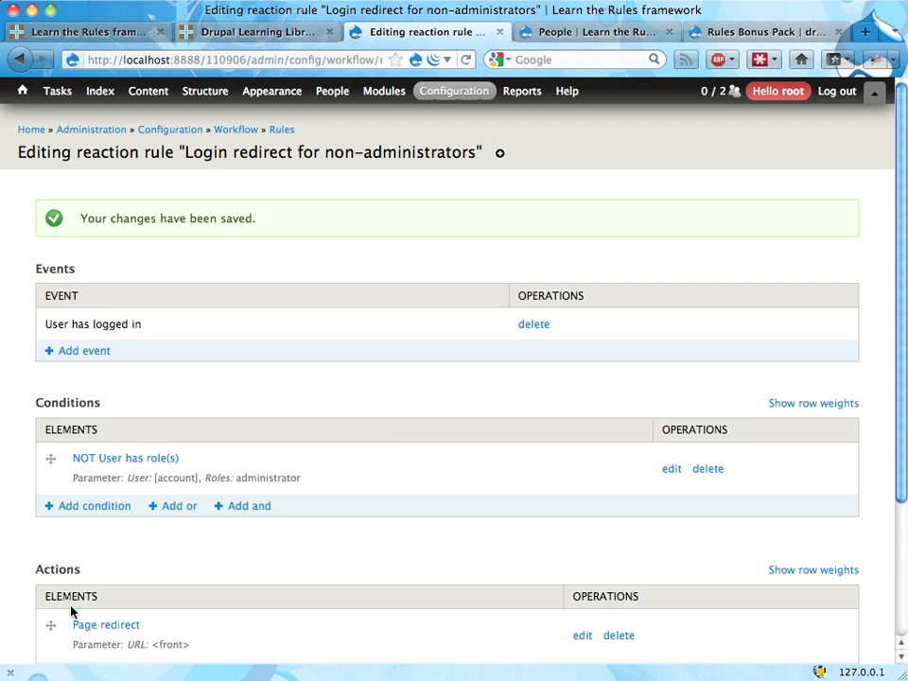
pyautogui.scroll(-4, 386, 431)
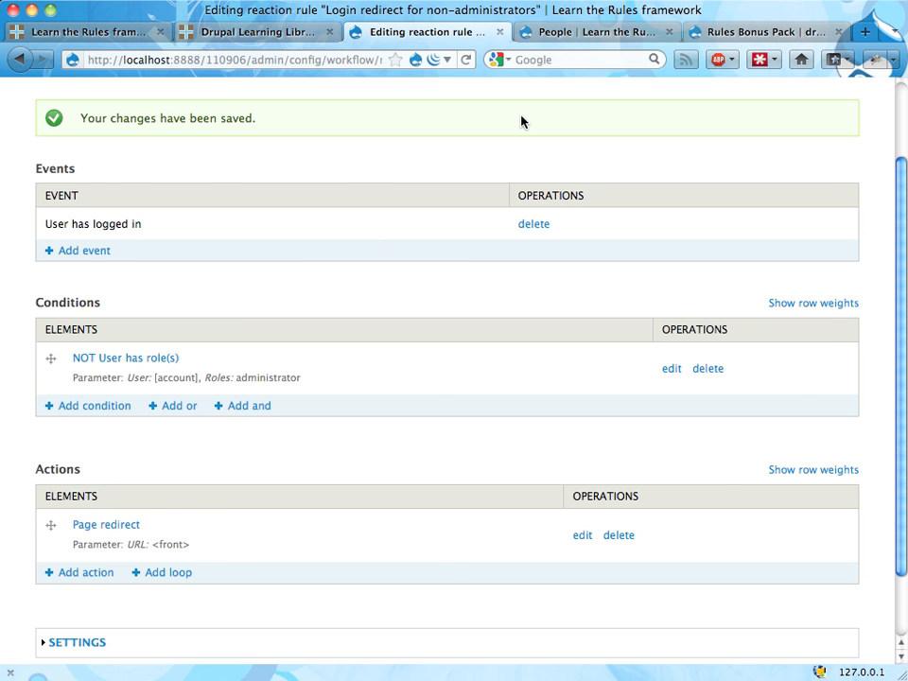
# Switch to the Chrome window, log out of the root account and log in as test with the account password
pyautogui.press('super+Tab')
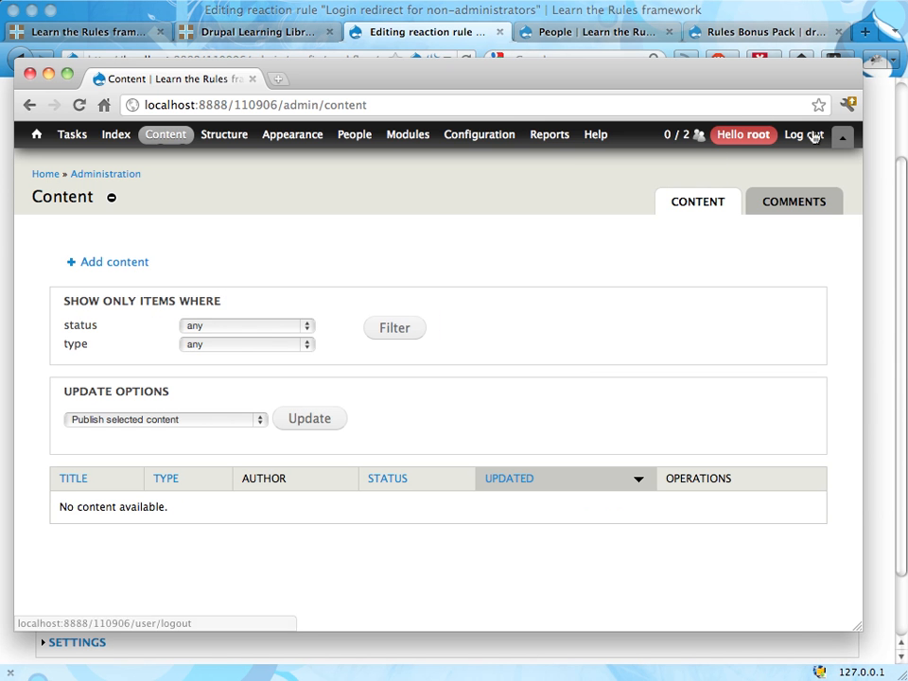
pyautogui.click(812, 135)
pyautogui.click(108, 346)
pyautogui.write('tes')
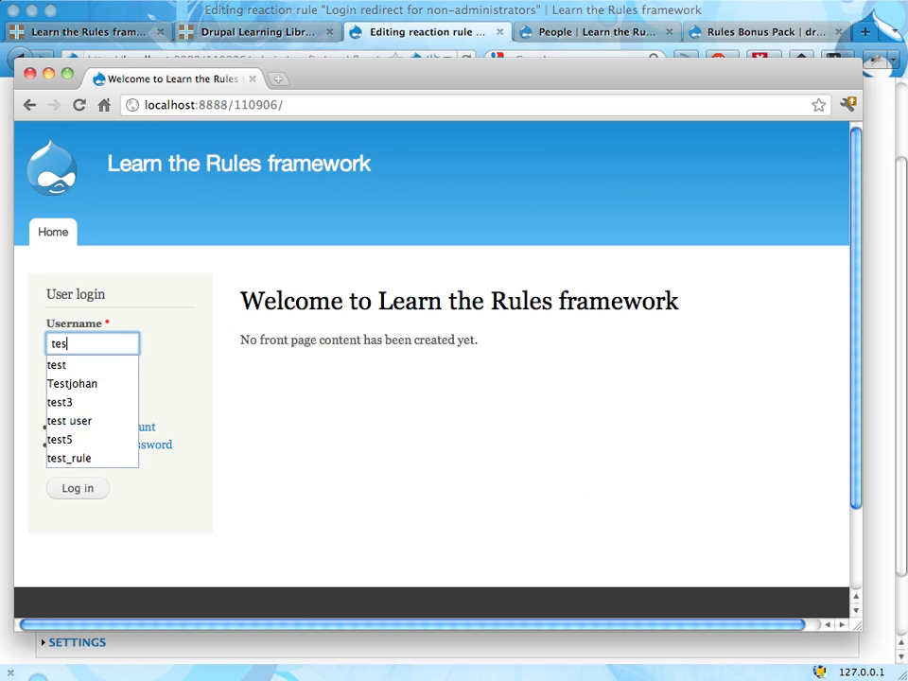
pyautogui.write('t')
pyautogui.press('Tab')
pyautogui.write('test')
pyautogui.click(85, 485)
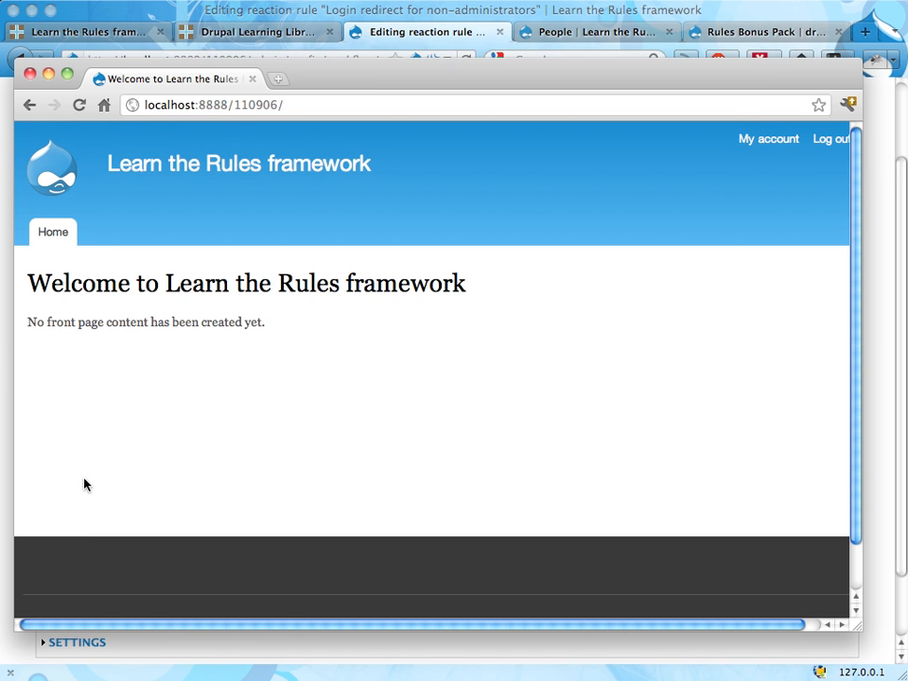
# View the test user's account page, log out and open the login page at localhost:8888/110906/user
pyautogui.click(762, 140)
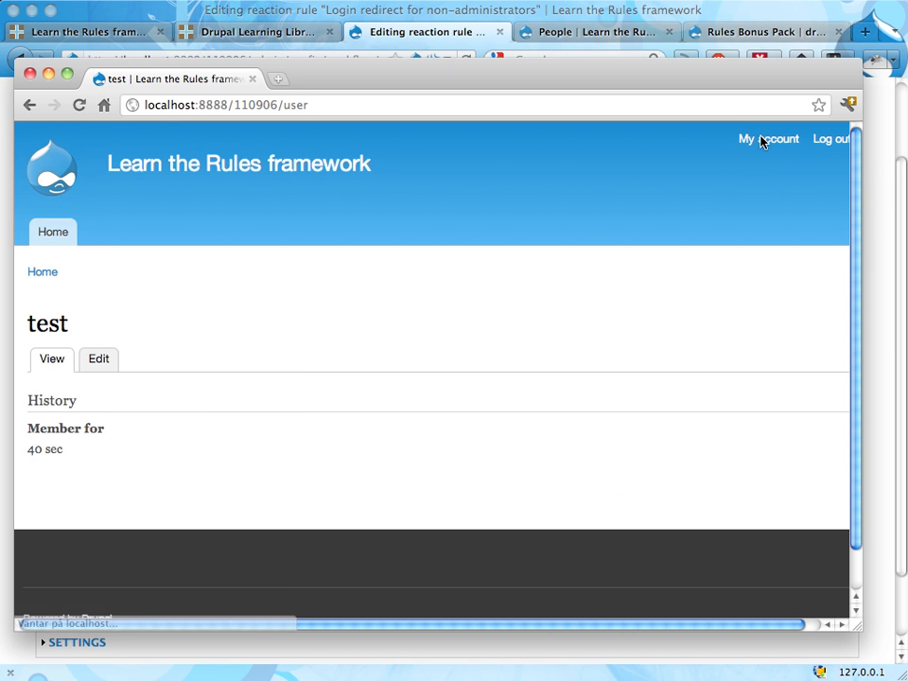
pyautogui.click(838, 139)
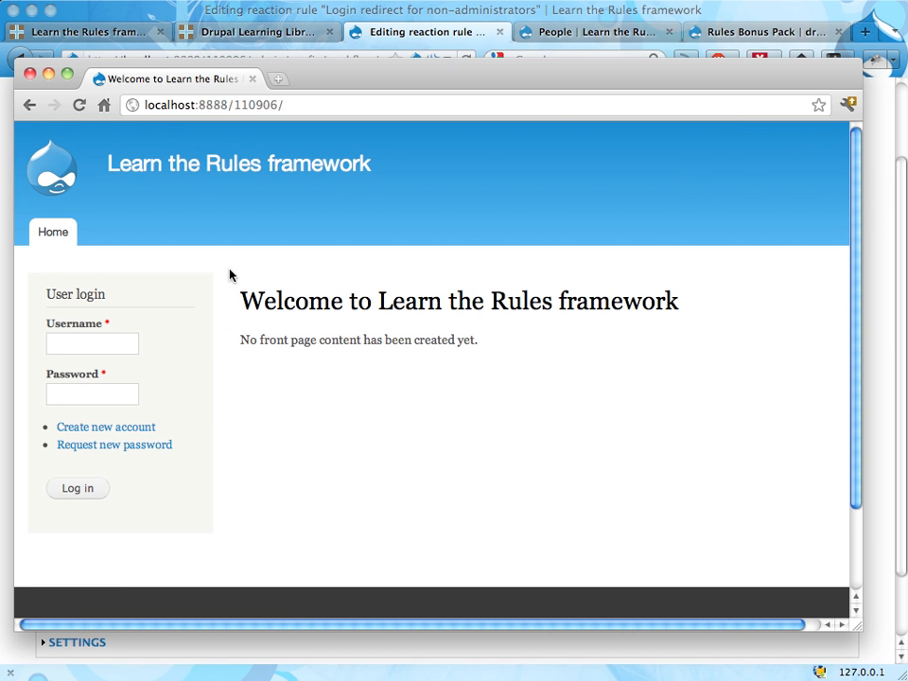
pyautogui.press('super+l')
pyautogui.press('Right')
pyautogui.write('user')
pyautogui.press('Return')
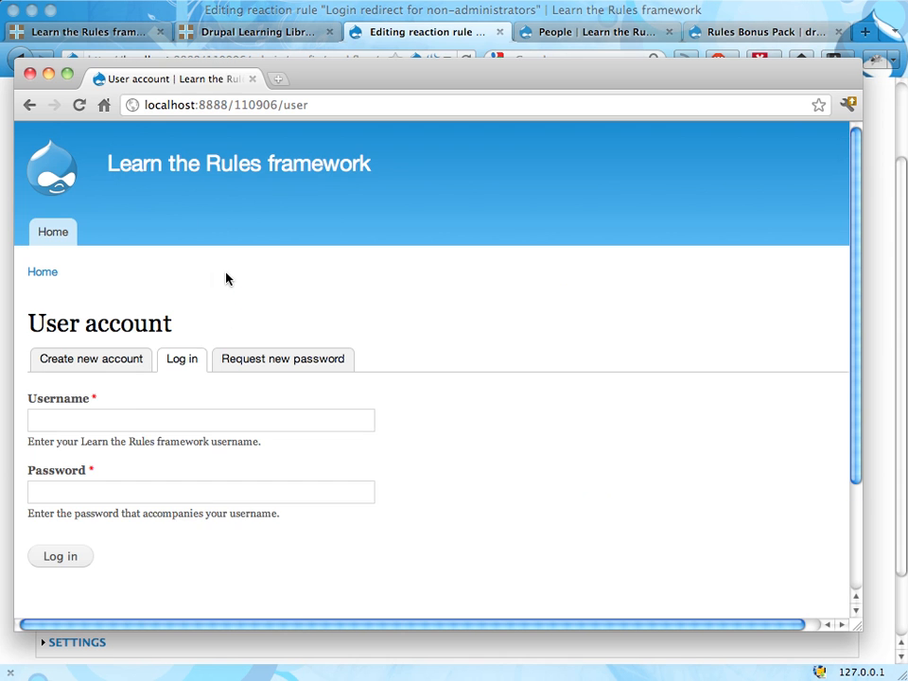
# Log in from the User account page with the username test and the account password
pyautogui.click(128, 416)
pyautogui.write('test')
pyautogui.press('Tab')
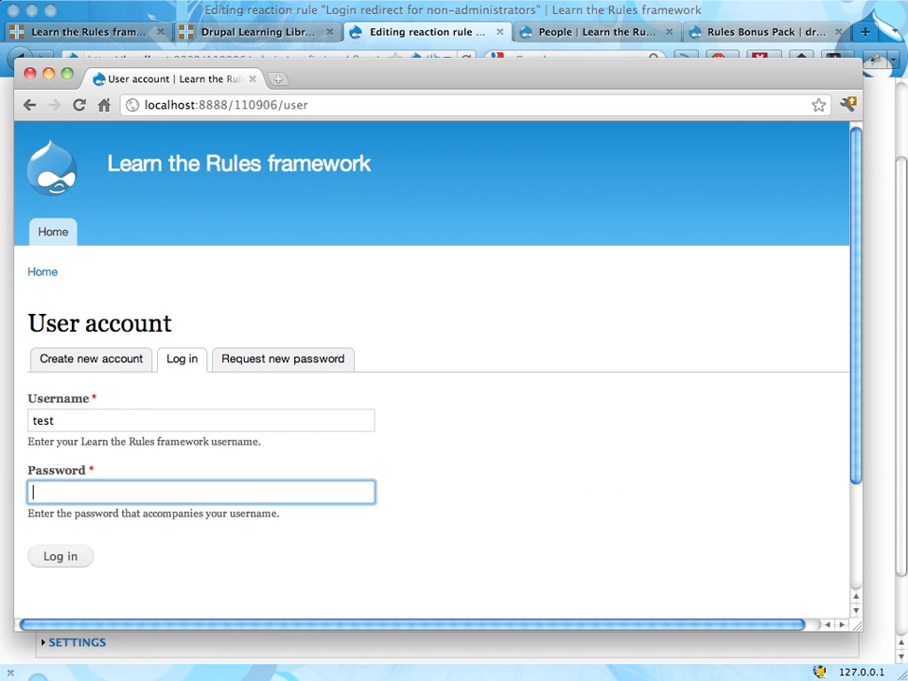
pyautogui.write('test')
pyautogui.click(44, 559)
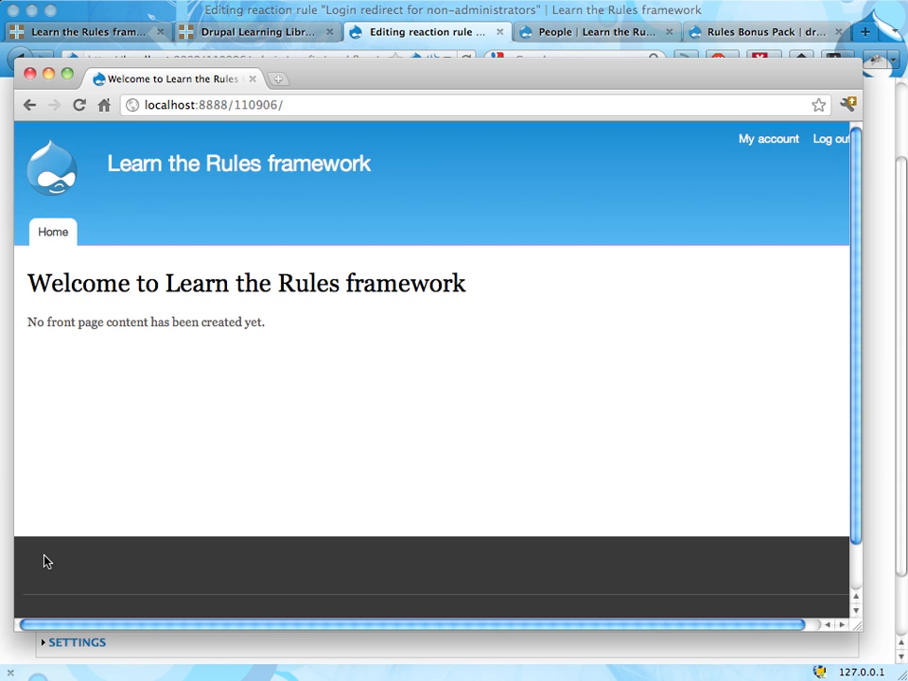